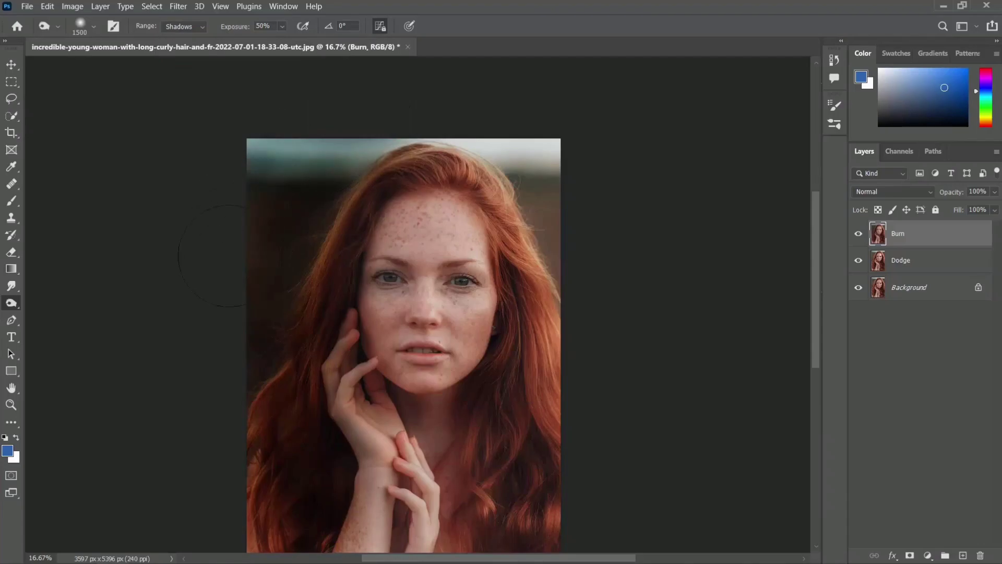
Burn the shadows along the temple and forehead hairline on the hand side of the face, using a 300 px brush at 10% exposure.
key(ctrl+plus)
key(ctrl+plus)
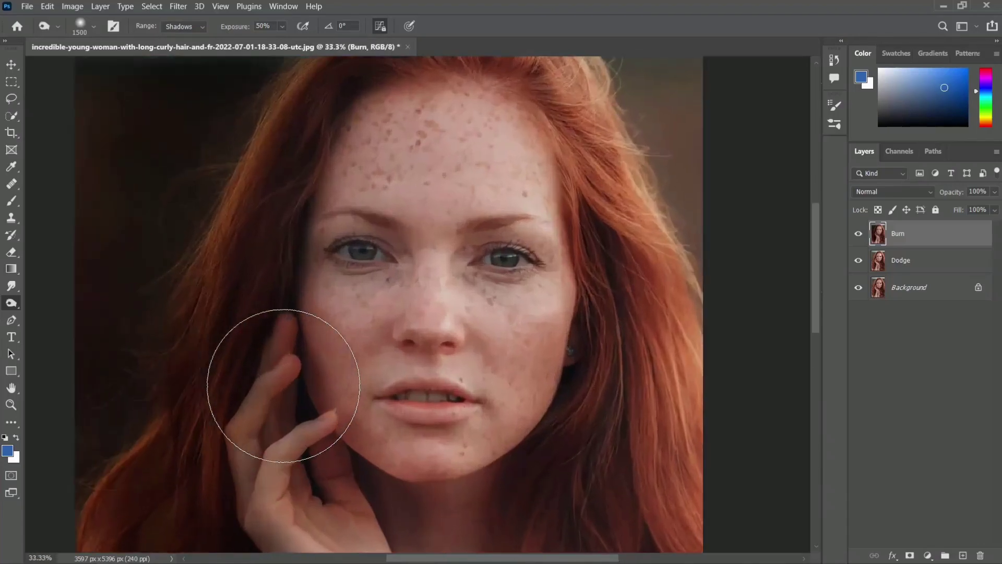
key(bracketleft)
key(bracketleft)
key(bracketleft)
key(bracketleft)
key(bracketleft)
key(bracketleft)
key(bracketleft)
key(bracketleft)
key(bracketleft)
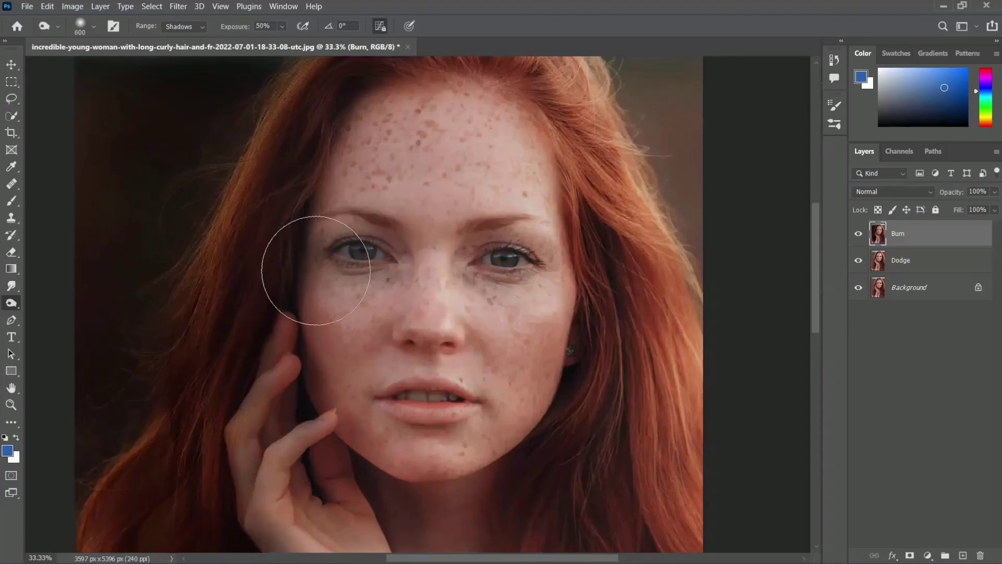
key(ctrl+plus)
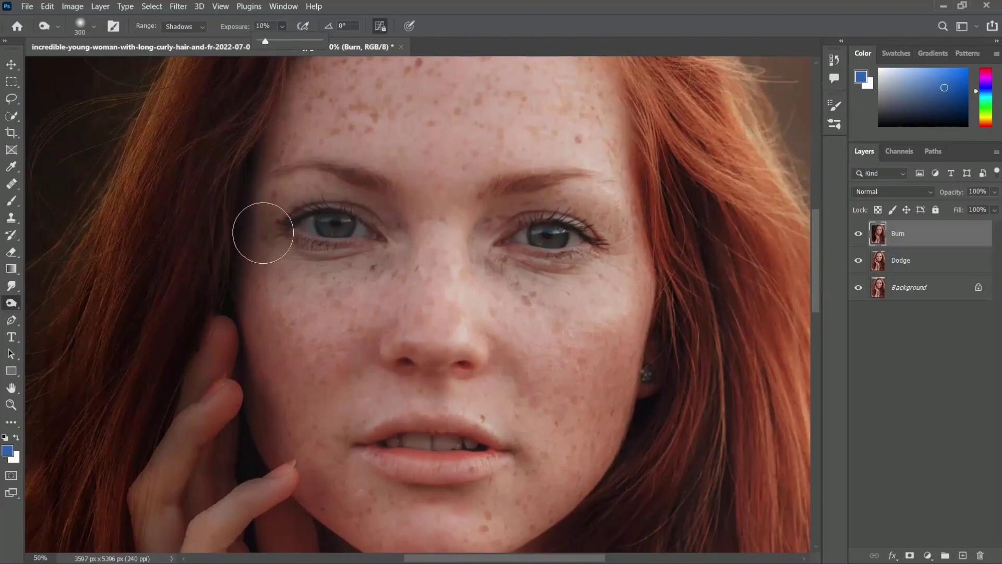
click(253, 216)
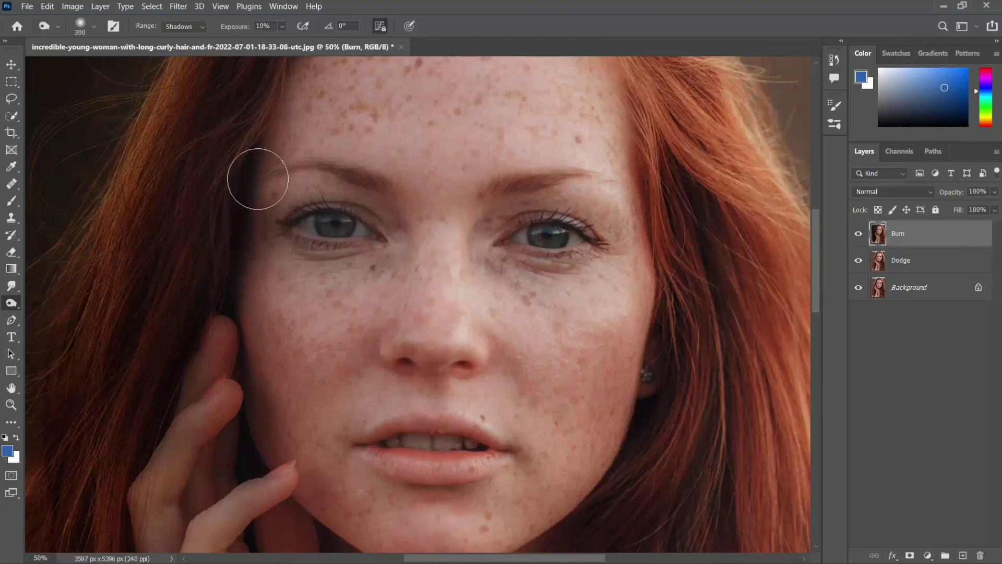
drag(340, 108, 332, 258)
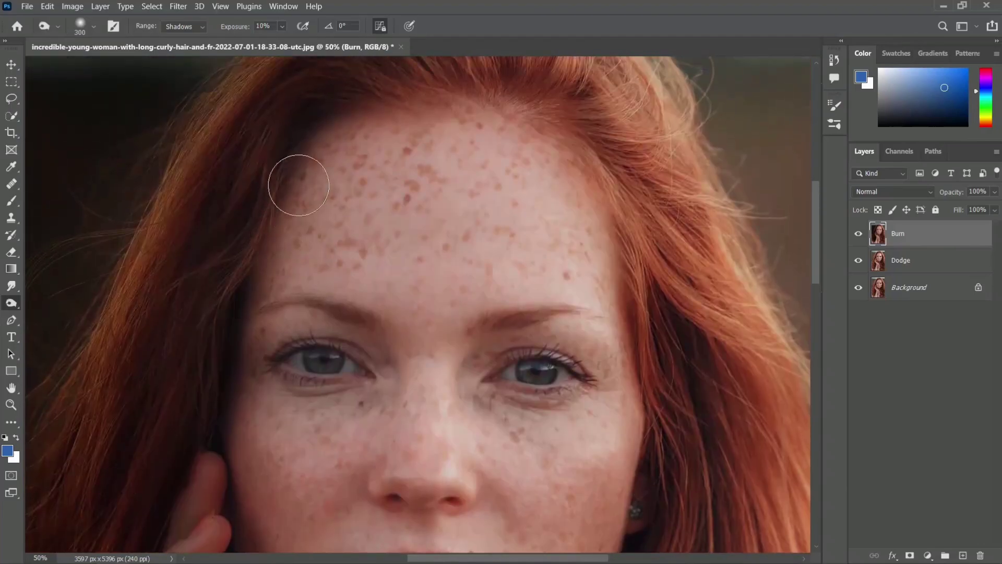
mouse_move(257, 264)
mouse_down()
mouse_move(304, 232)
mouse_move(336, 167)
mouse_up()
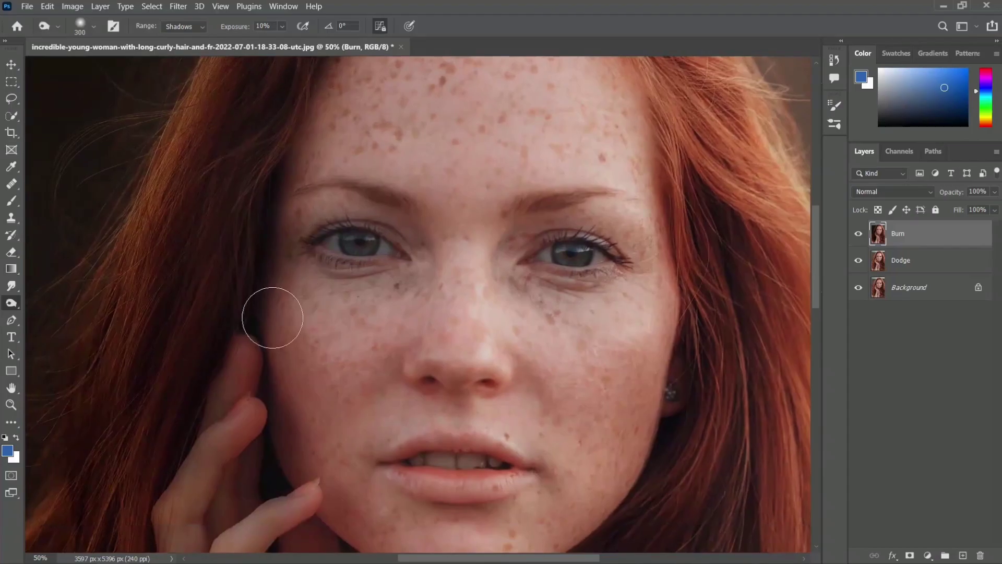
Darken the edge of the cheek beside the raised fingers with the Burn tool at a 150 px brush size.
key(bracketleft)
key(bracketleft)
key(bracketleft)
key(bracketleft)
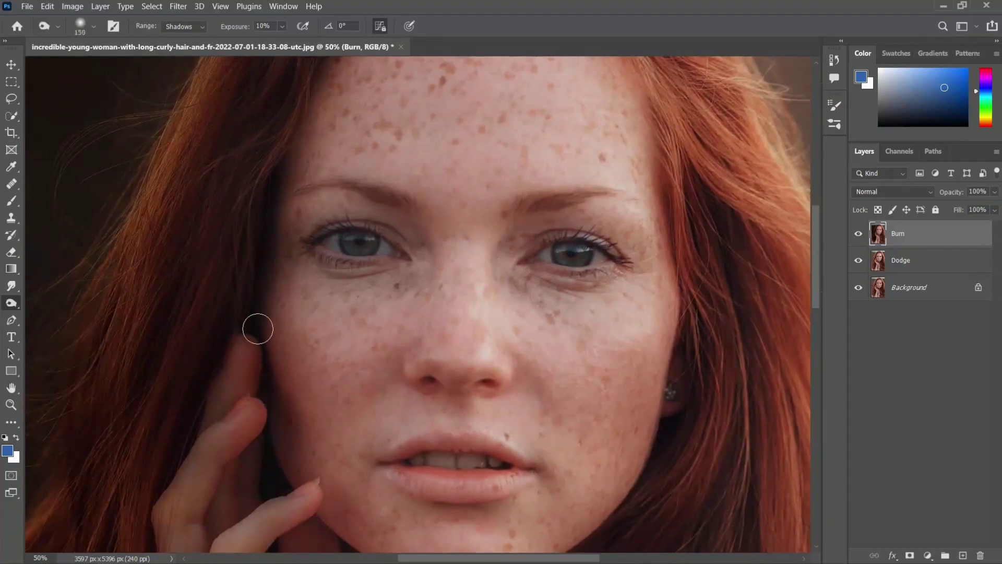
drag(302, 399, 284, 260)
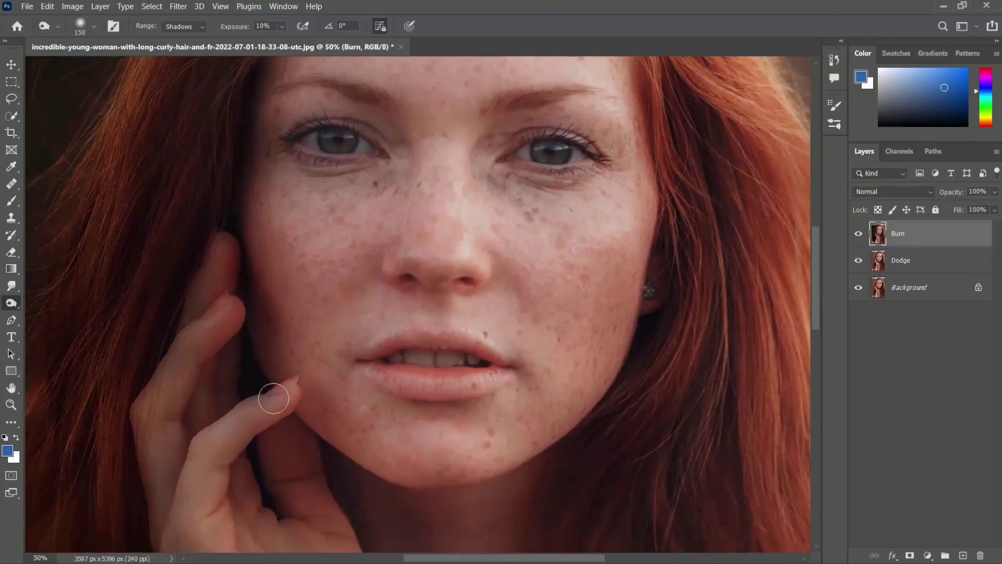
Burn the shadows below the jawline, between the hand and the neck, with the 150 px brush.
drag(454, 514, 449, 387)
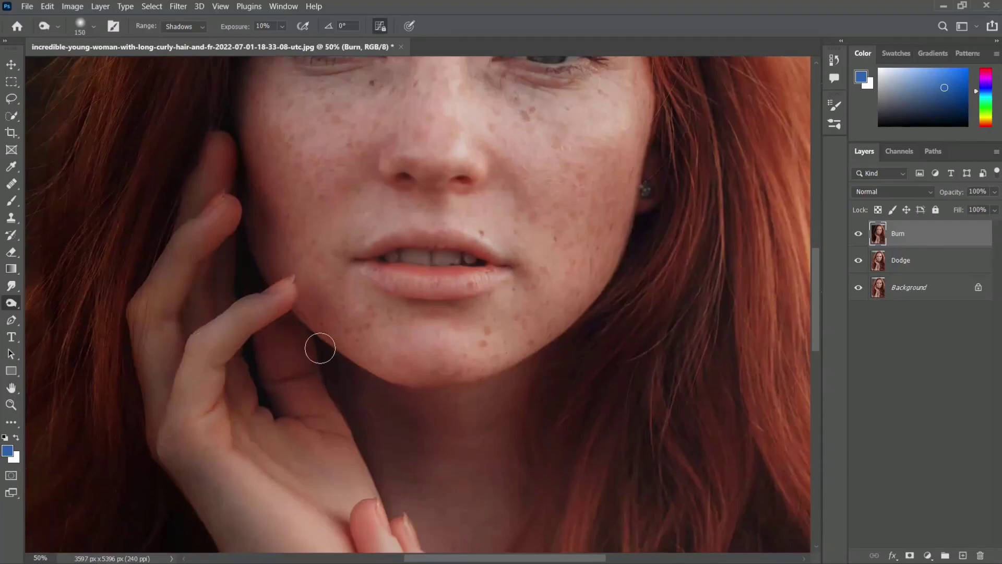
drag(421, 381, 407, 286)
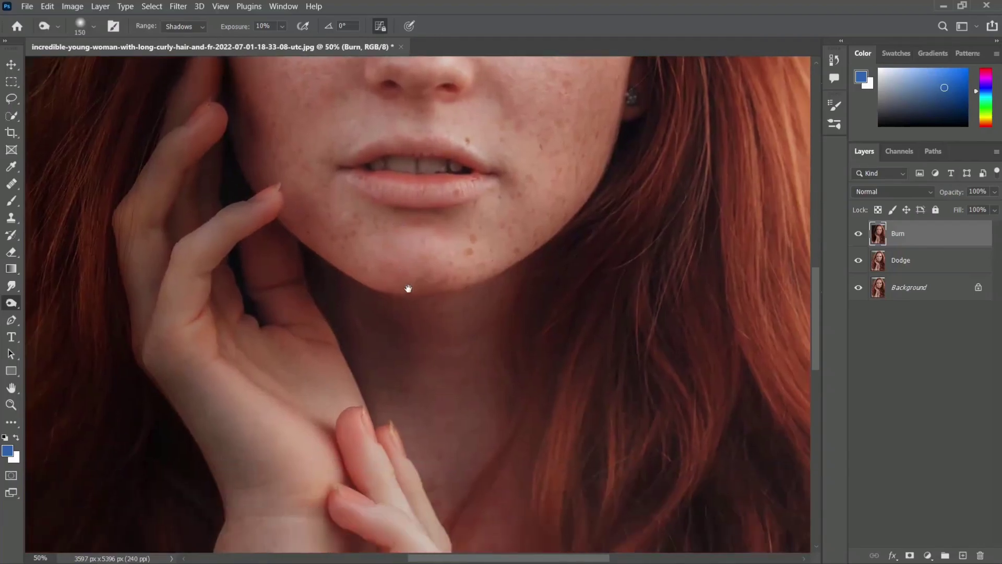
mouse_move(395, 385)
mouse_down()
mouse_move(409, 248)
mouse_move(391, 241)
mouse_up()
mouse_move(323, 327)
mouse_down()
mouse_move(309, 286)
mouse_move(289, 272)
mouse_move(313, 303)
mouse_move(307, 277)
mouse_move(292, 277)
mouse_move(304, 286)
mouse_move(273, 265)
mouse_up()
drag(308, 308, 334, 194)
mouse_move(370, 281)
mouse_down()
mouse_move(421, 351)
mouse_move(412, 402)
mouse_up()
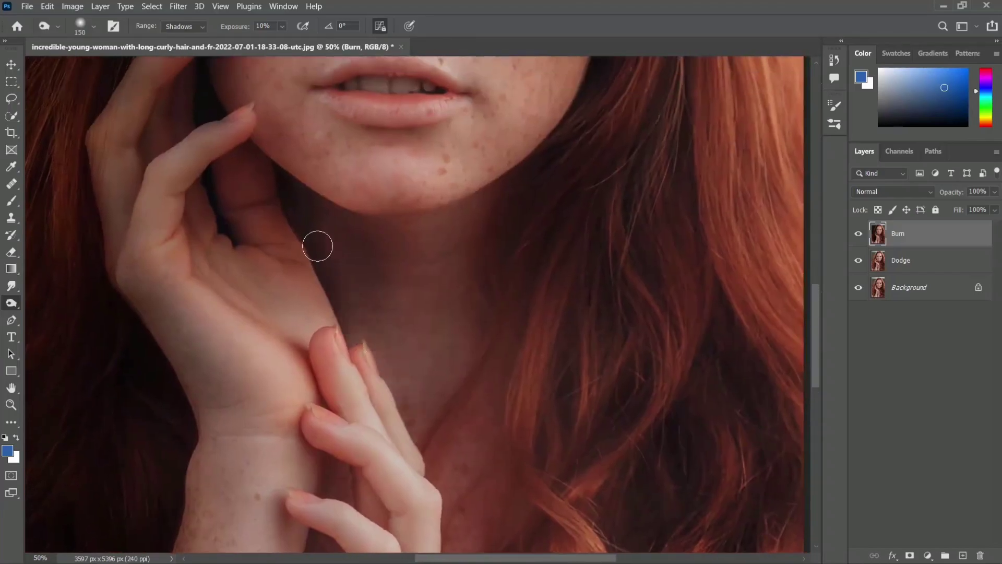
drag(409, 237, 409, 371)
drag(463, 255, 451, 313)
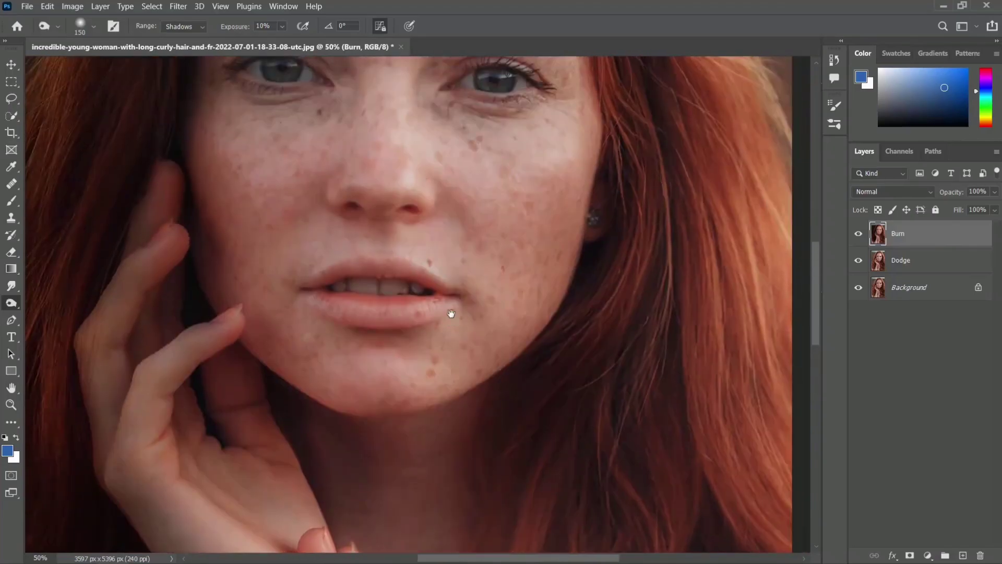
Hide the Burn and Dodge layers, and compare the portrait with and without the Burn layer alone.
key(ctrl+minus)
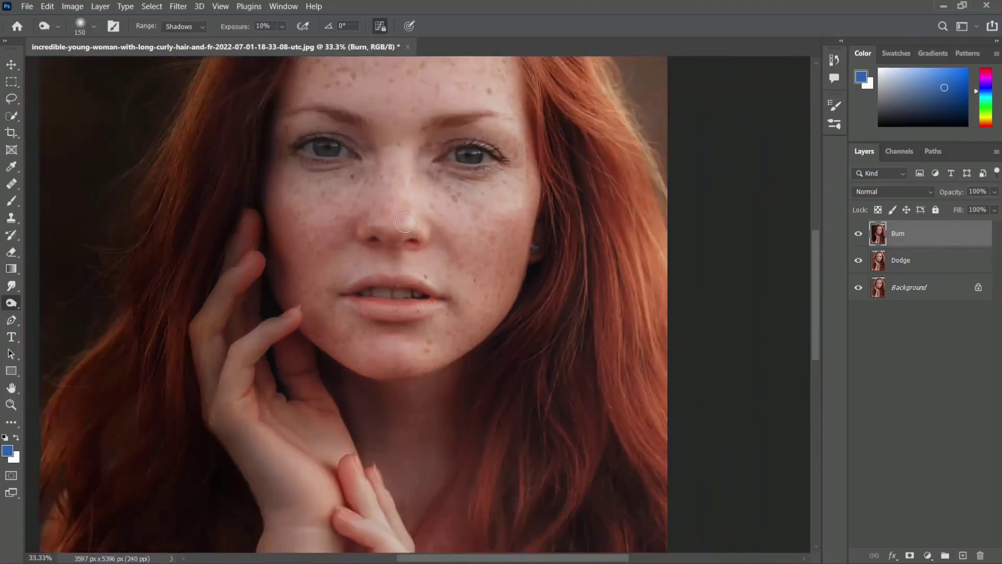
key(ctrl+minus)
click(858, 233)
click(858, 260)
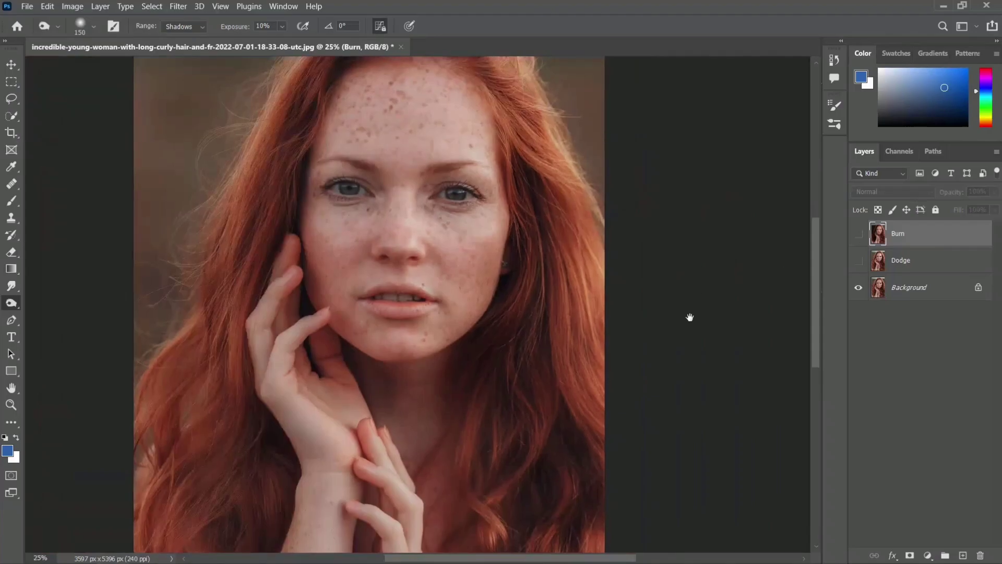
drag(703, 250, 684, 365)
click(858, 235)
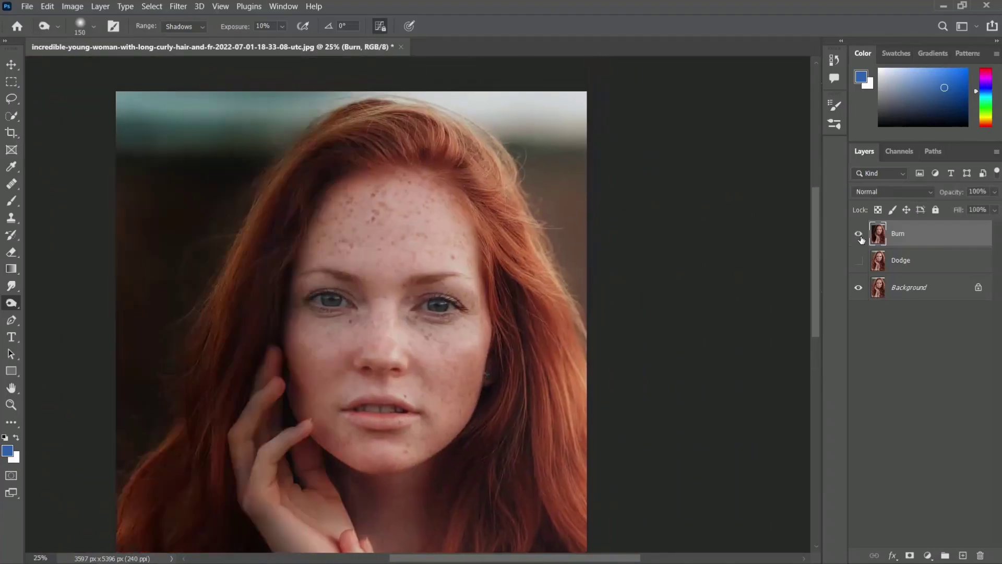
click(860, 236)
click(860, 237)
click(860, 237)
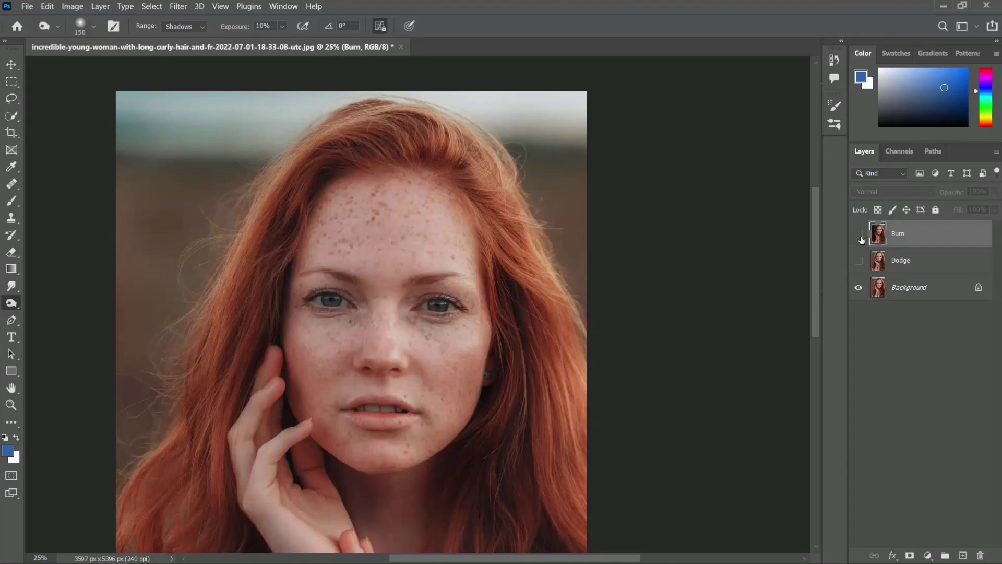
click(860, 236)
Compare the full portrait with the Dodge and Burn layers toggled, leaving both layers visible.
key(ctrl+minus)
scroll(491, 301, down, 2)
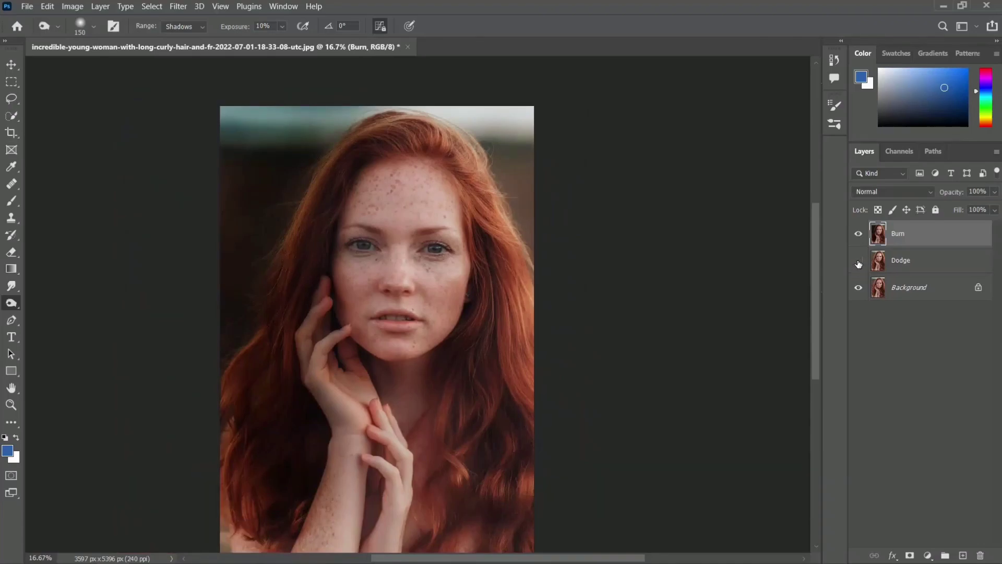
click(860, 236)
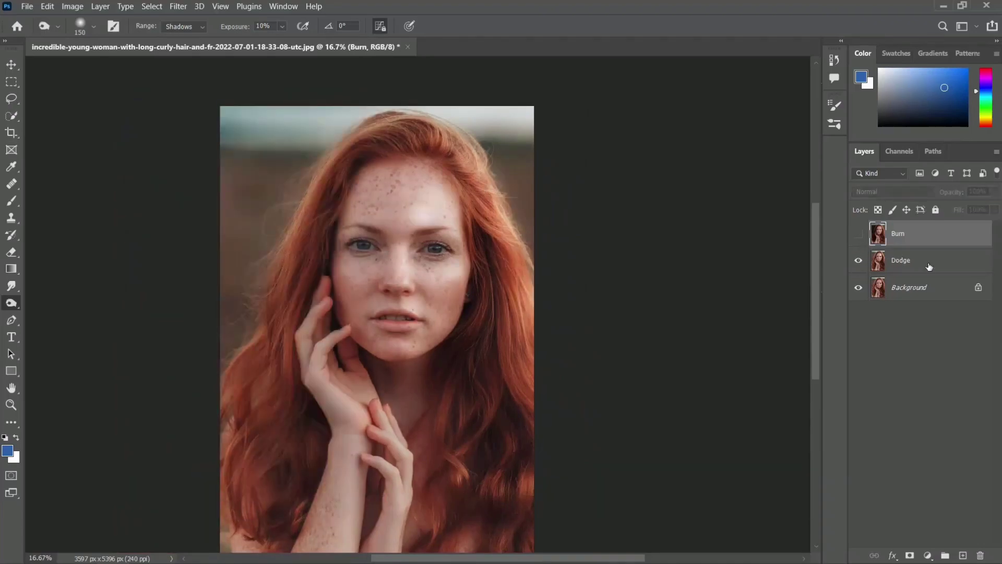
click(859, 261)
click(859, 261)
click(859, 236)
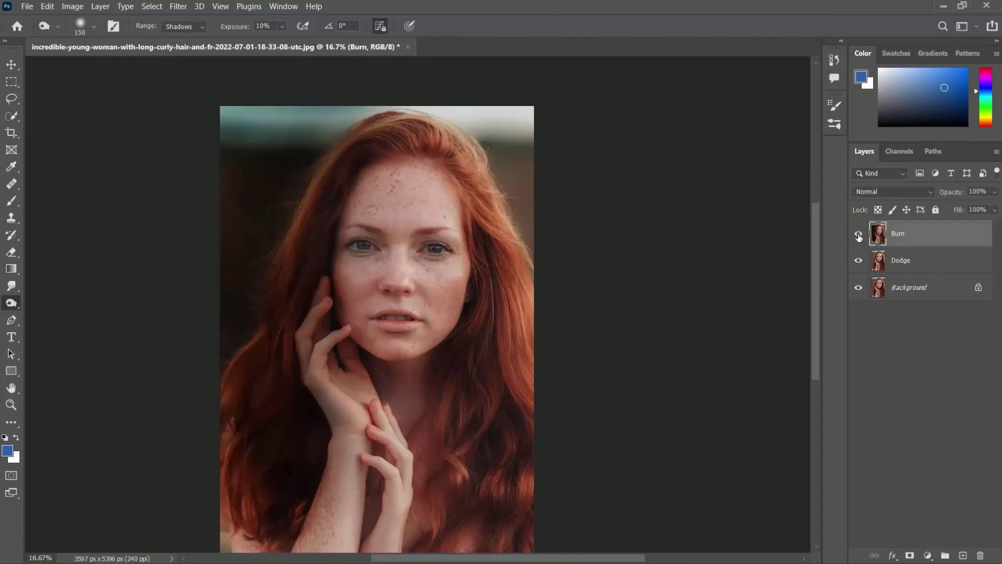
Set the Burn layer's blend mode to Multiply and its opacity to 25%, and check it against the image without the layer.
click(901, 191)
click(897, 234)
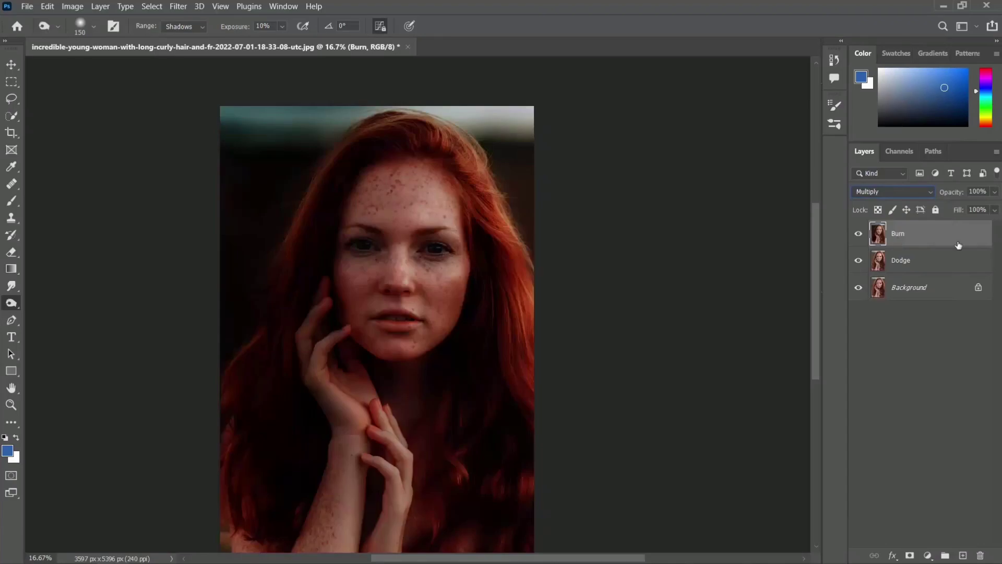
click(995, 192)
drag(979, 209, 971, 211)
click(949, 206)
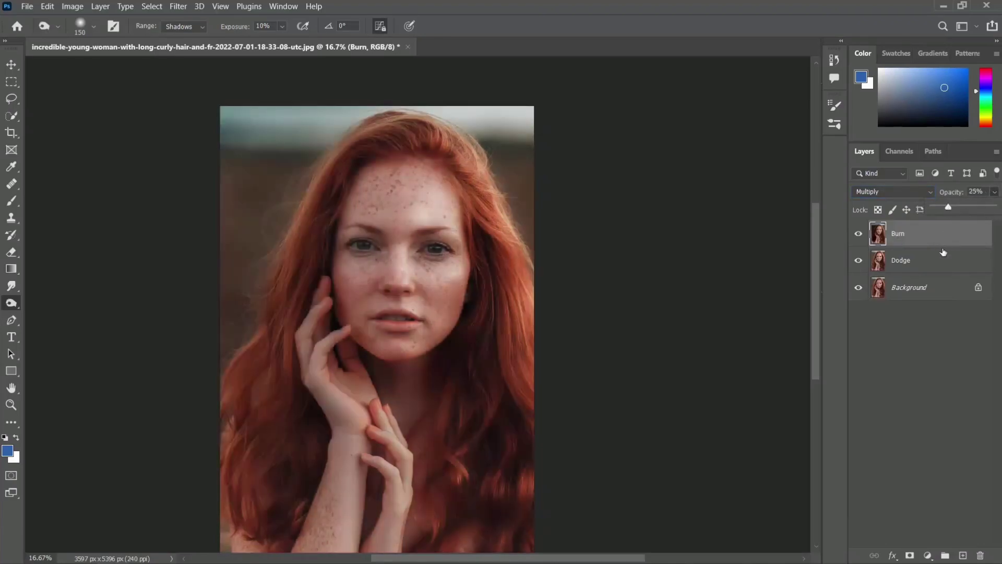
click(861, 235)
click(860, 235)
click(860, 235)
click(860, 235)
Move the Dodge layer above the Burn layer, set its blend mode to Soft Light, and check the effect on the portrait.
mouse_move(918, 260)
mouse_down()
mouse_move(944, 259)
mouse_move(940, 227)
mouse_up()
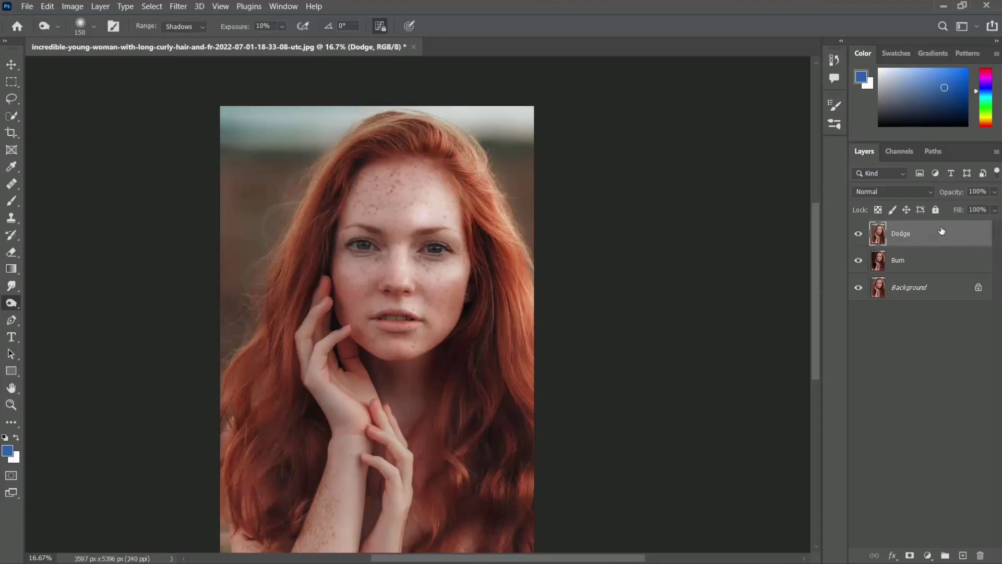
click(913, 191)
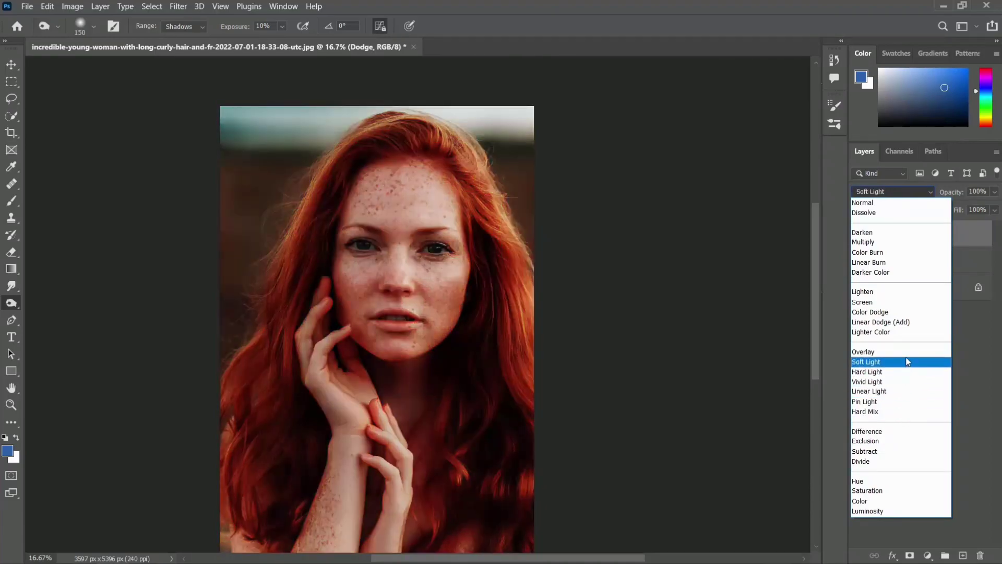
click(907, 362)
click(859, 234)
click(859, 234)
click(858, 233)
click(858, 233)
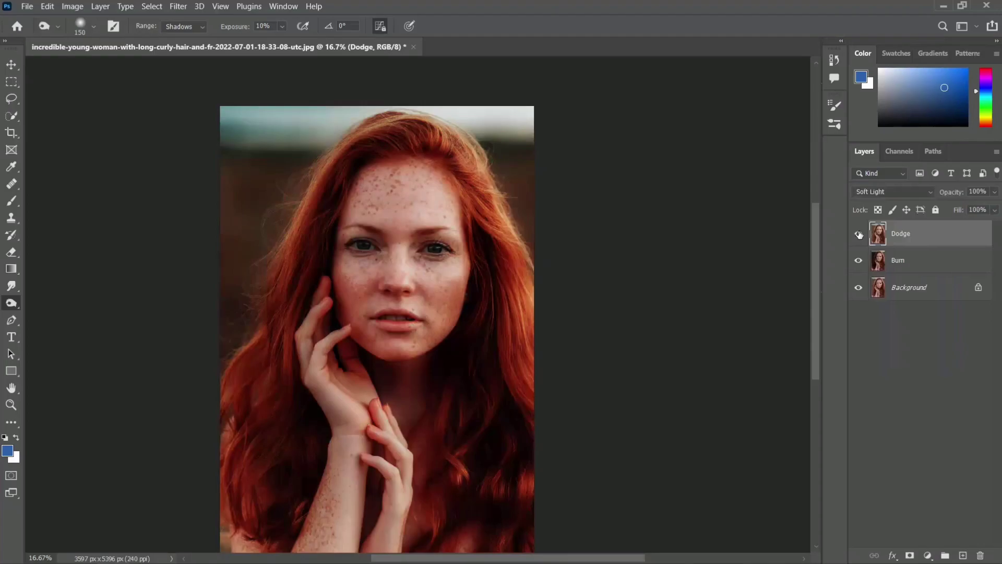
key(ctrl+plus)
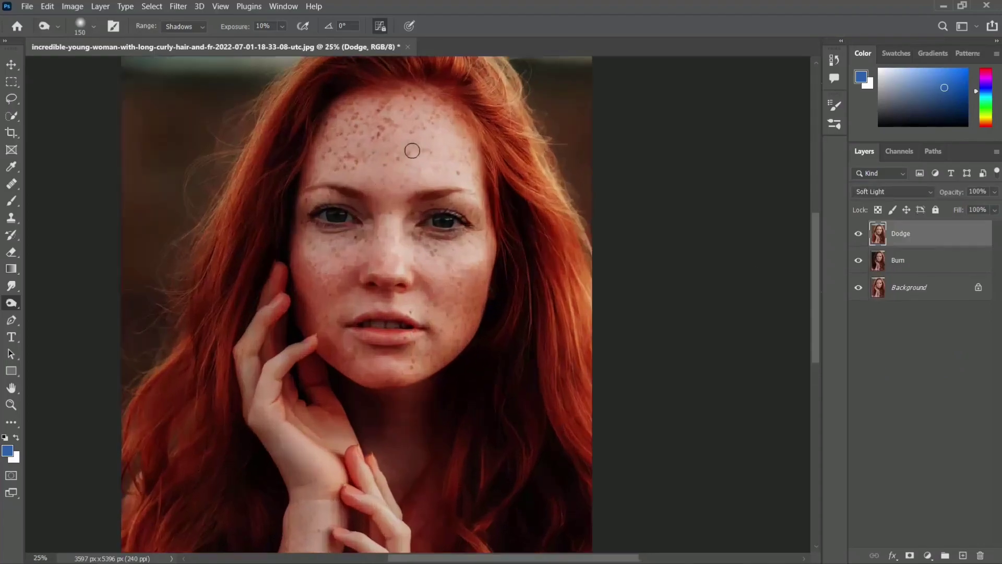
key(ctrl+minus)
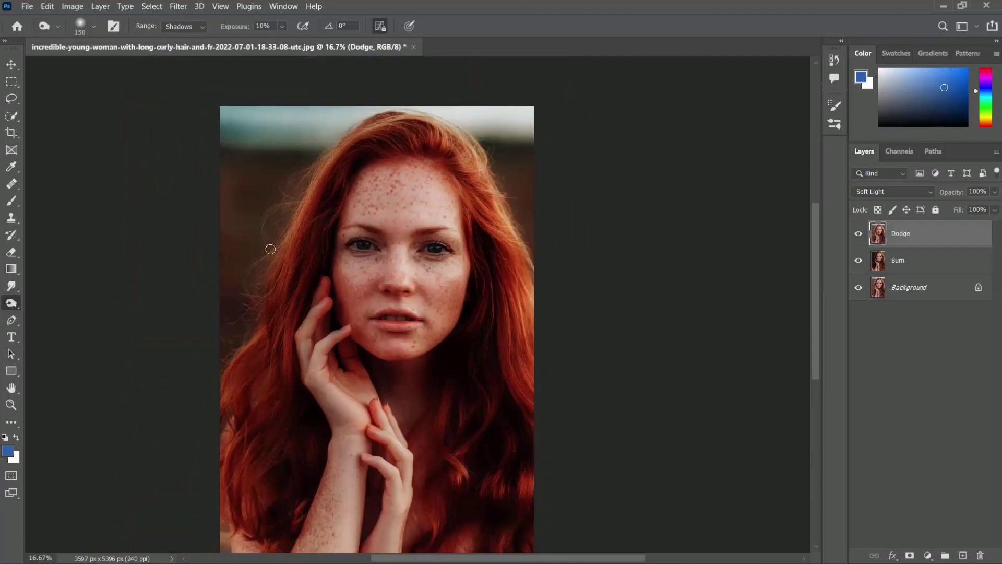
drag(412, 375, 414, 340)
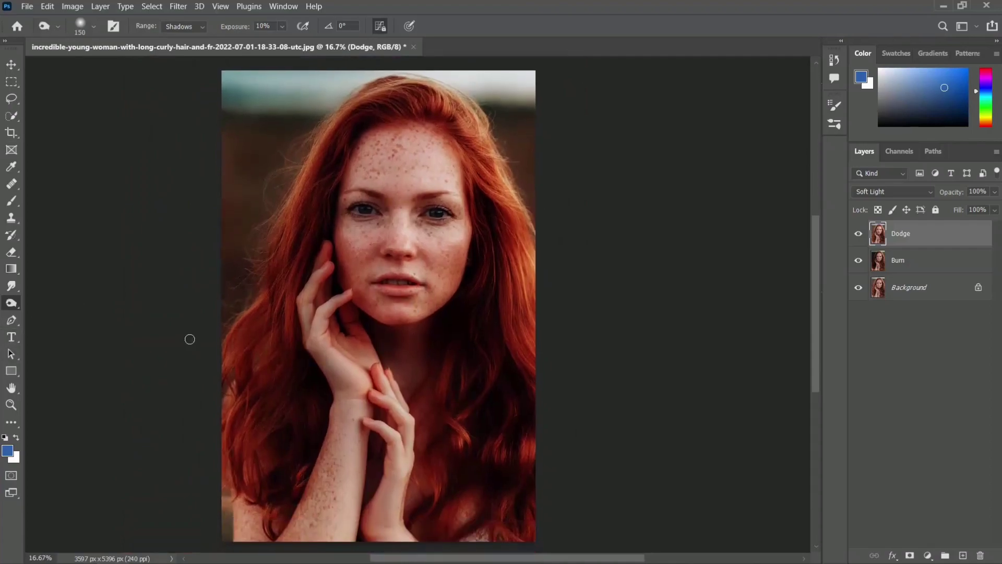
Set up the Sponge tool in Desaturate mode with a 143 px brush.
click(11, 303)
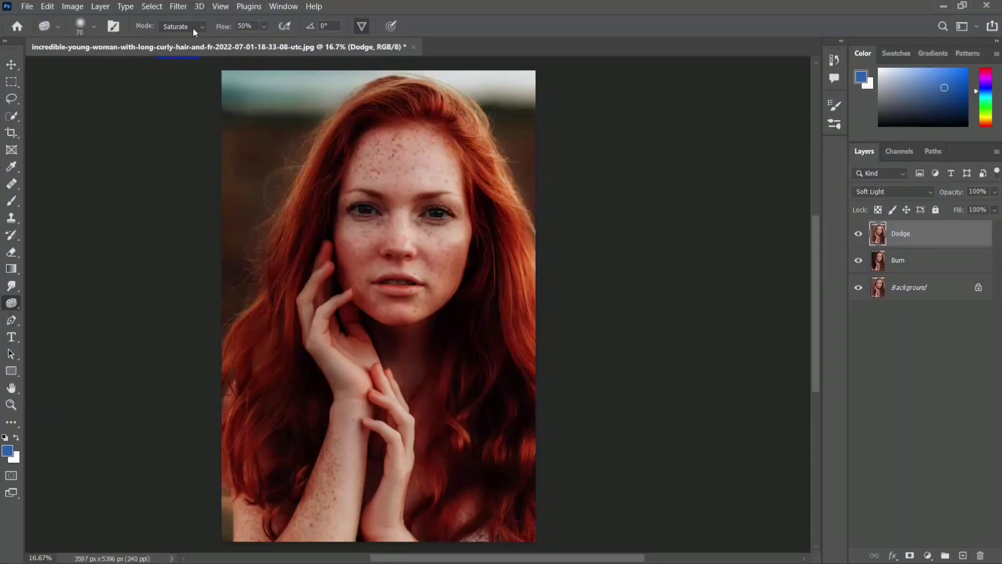
click(204, 33)
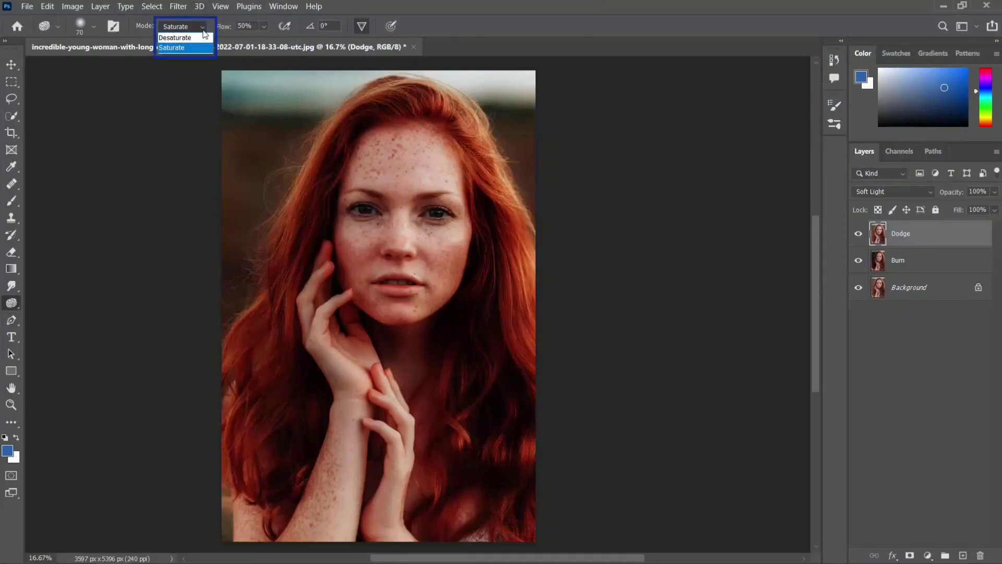
click(190, 44)
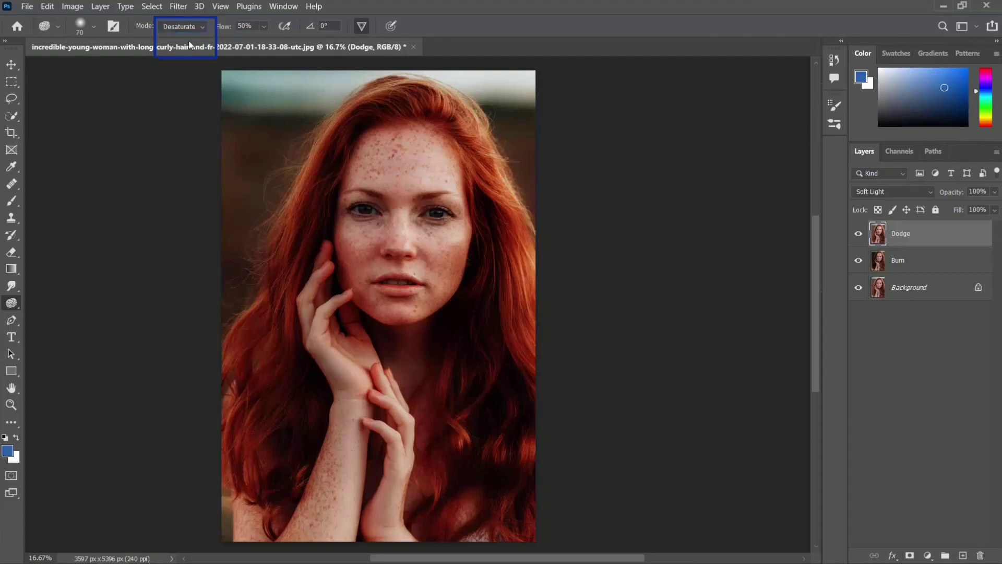
key(ctrl+plus)
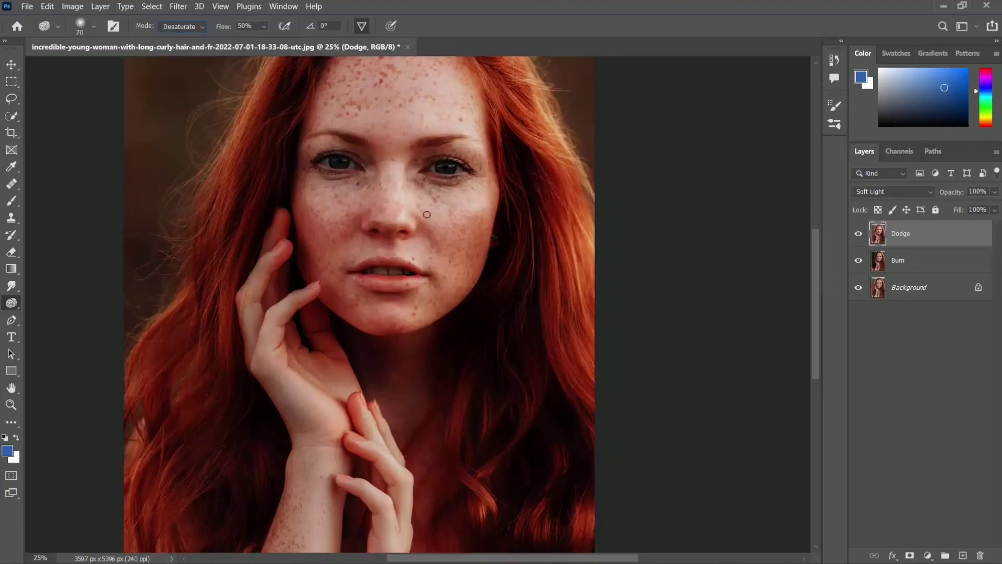
click(93, 26)
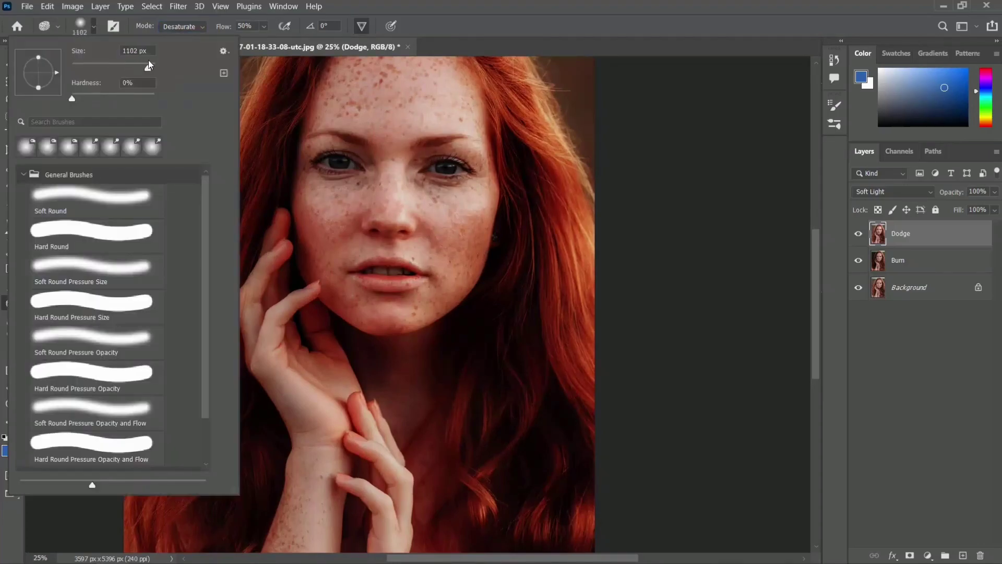
drag(148, 67, 126, 73)
key(Return)
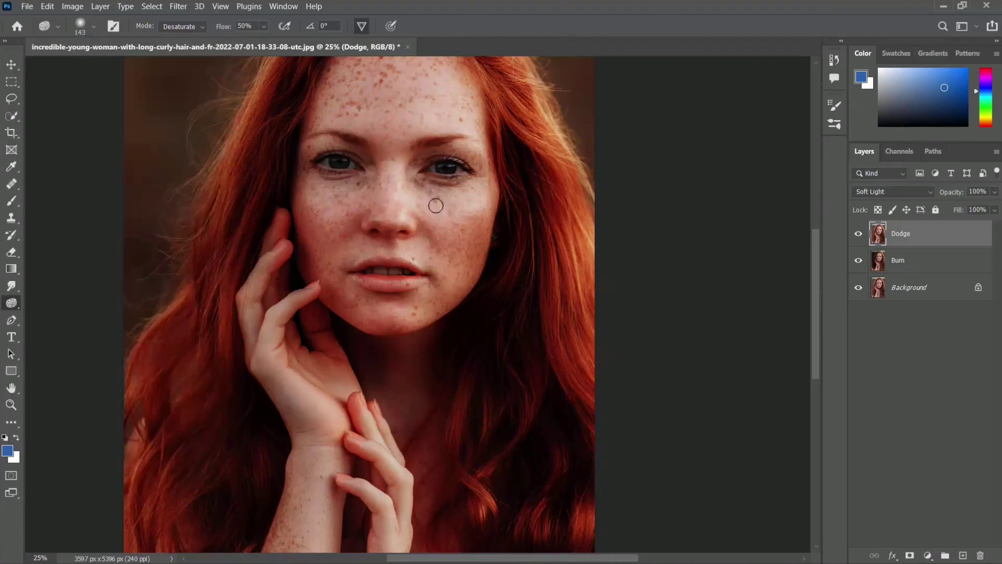
Hide the Dodge and Burn layers so only the Background shows.
scroll(436, 205, up, 2)
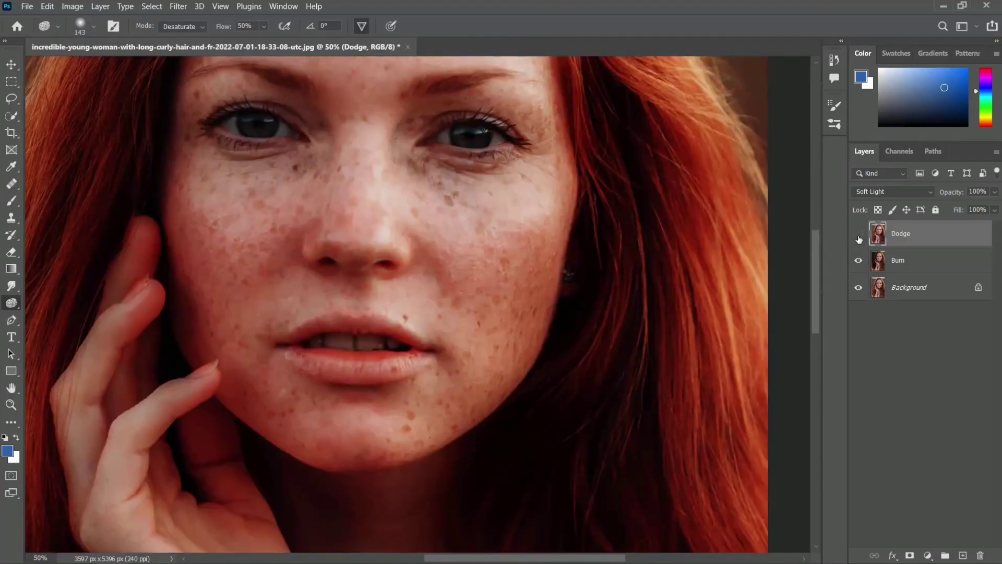
click(859, 234)
click(857, 260)
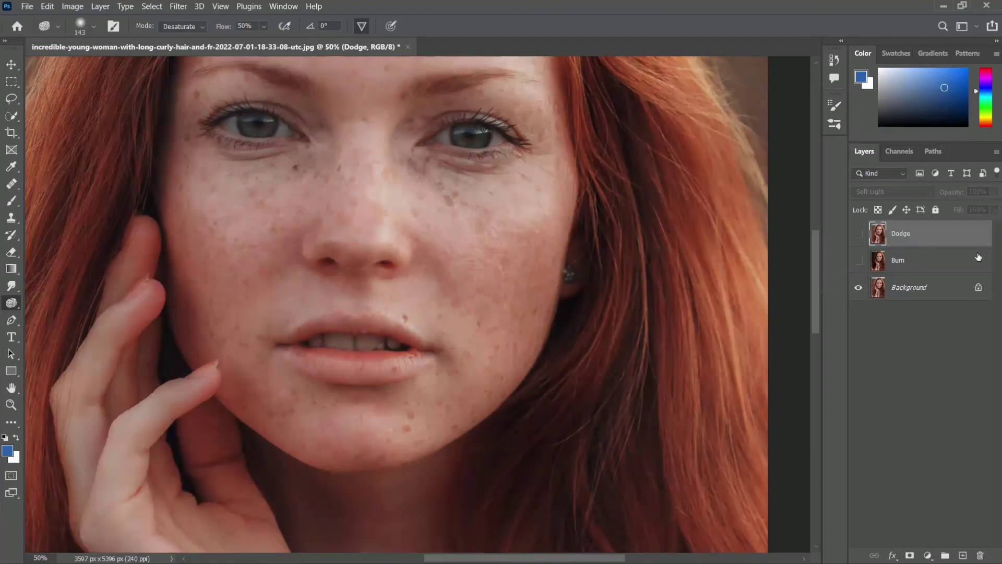
Duplicate the Background layer and rename the copy "sponge".
click(935, 289)
drag(957, 343, 963, 555)
double_click(918, 287)
text(spon)
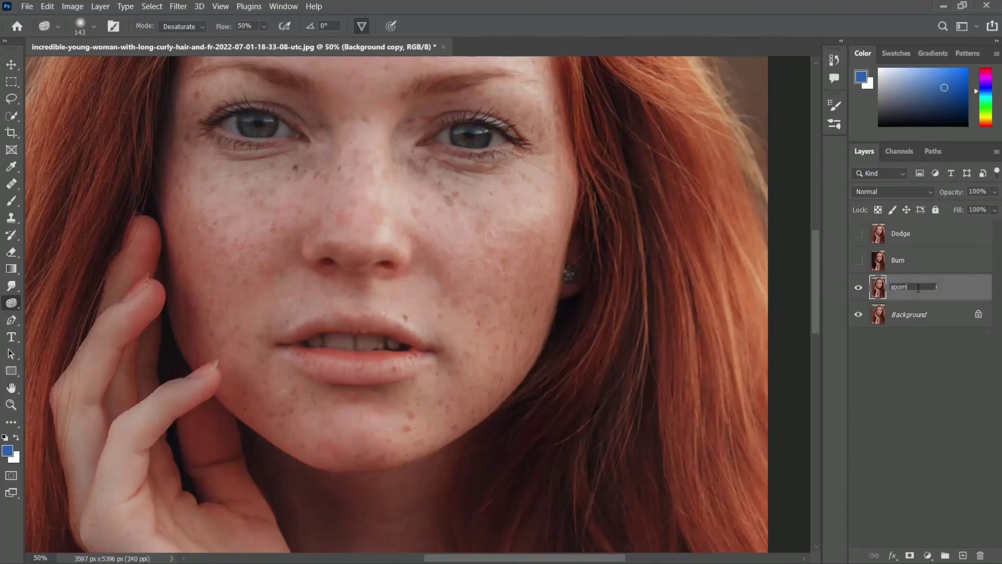
text(ge)
key(Return)
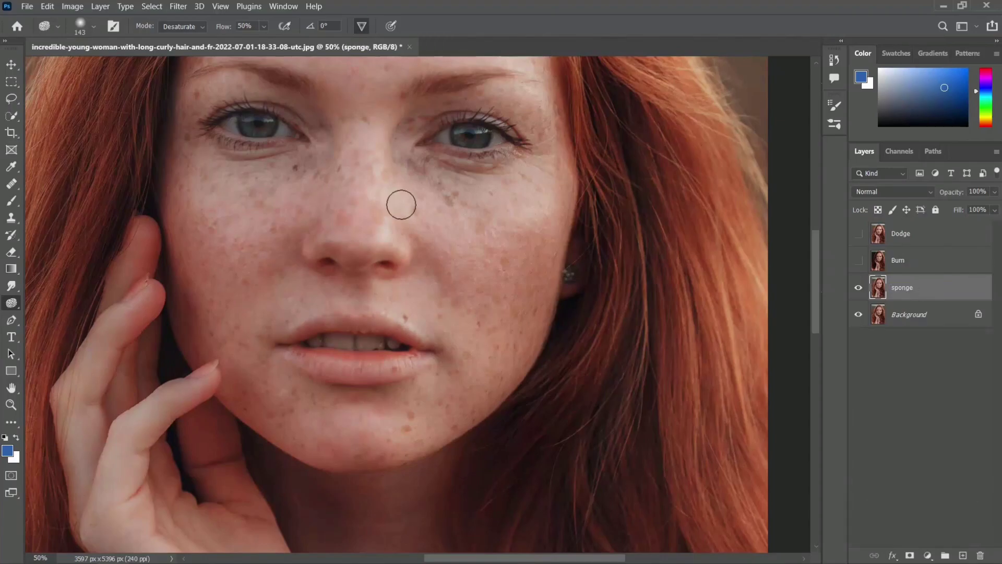
Undo the test desaturation under the nose and saturate the nose tip and lips with the Sponge tool at 50% flow.
mouse_move(326, 261)
mouse_down()
mouse_move(395, 246)
mouse_move(357, 235)
mouse_move(343, 194)
mouse_move(367, 163)
mouse_move(384, 222)
mouse_move(357, 123)
mouse_move(349, 174)
mouse_move(379, 141)
mouse_move(373, 227)
mouse_move(344, 172)
mouse_move(326, 97)
mouse_move(358, 165)
mouse_move(371, 108)
mouse_move(383, 142)
mouse_move(370, 143)
mouse_move(349, 91)
mouse_move(400, 239)
mouse_move(366, 257)
mouse_move(323, 255)
mouse_move(360, 108)
mouse_move(326, 270)
mouse_move(382, 267)
mouse_up()
key(ctrl+z)
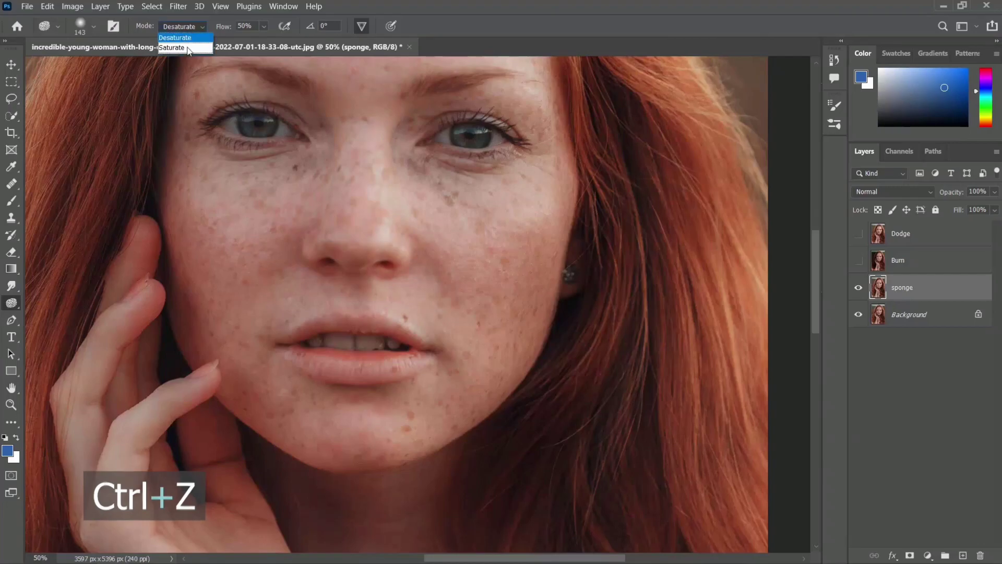
mouse_move(313, 250)
mouse_down()
mouse_move(381, 269)
mouse_move(351, 250)
mouse_move(326, 262)
mouse_up()
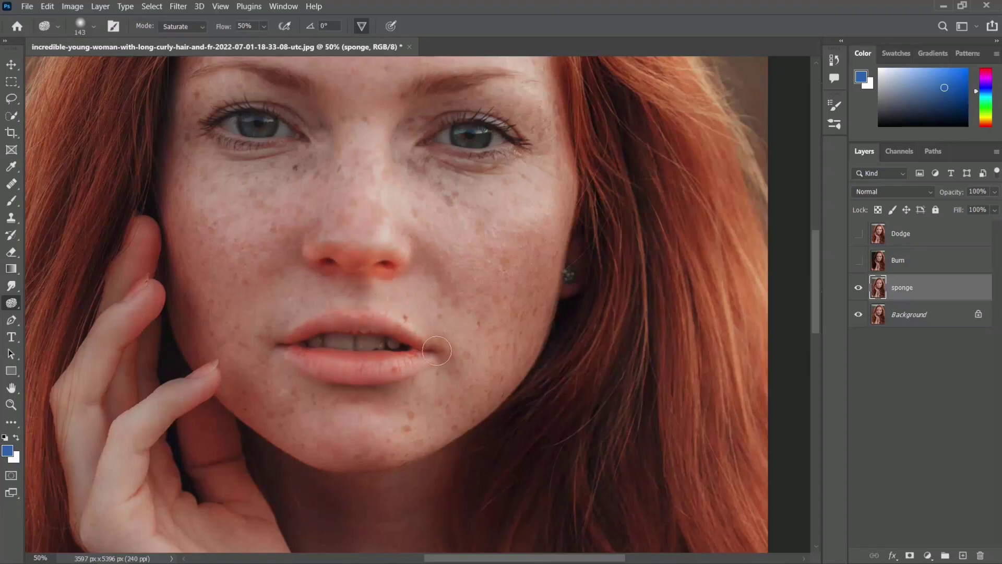
key(ctrl+minus)
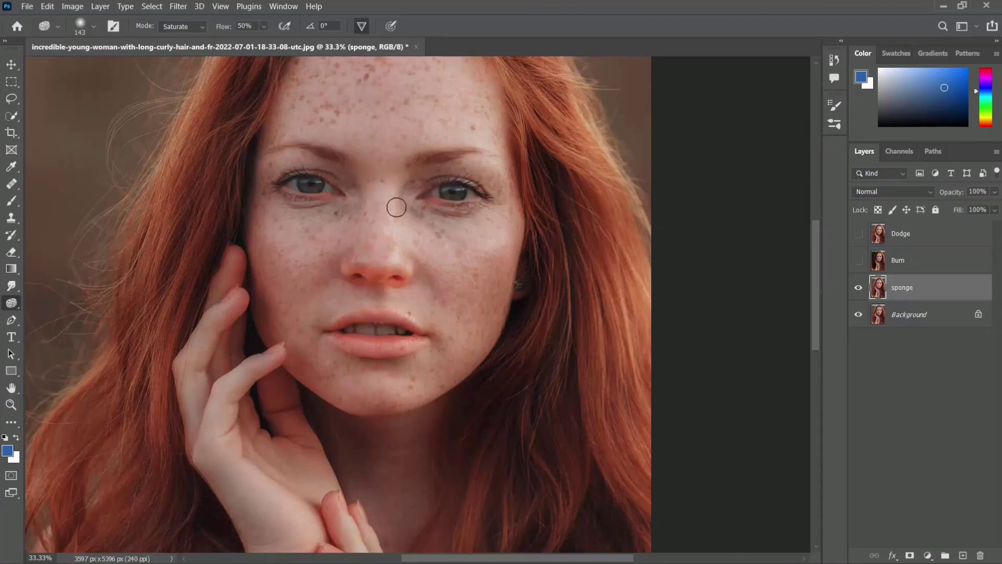
key(ctrl+plus)
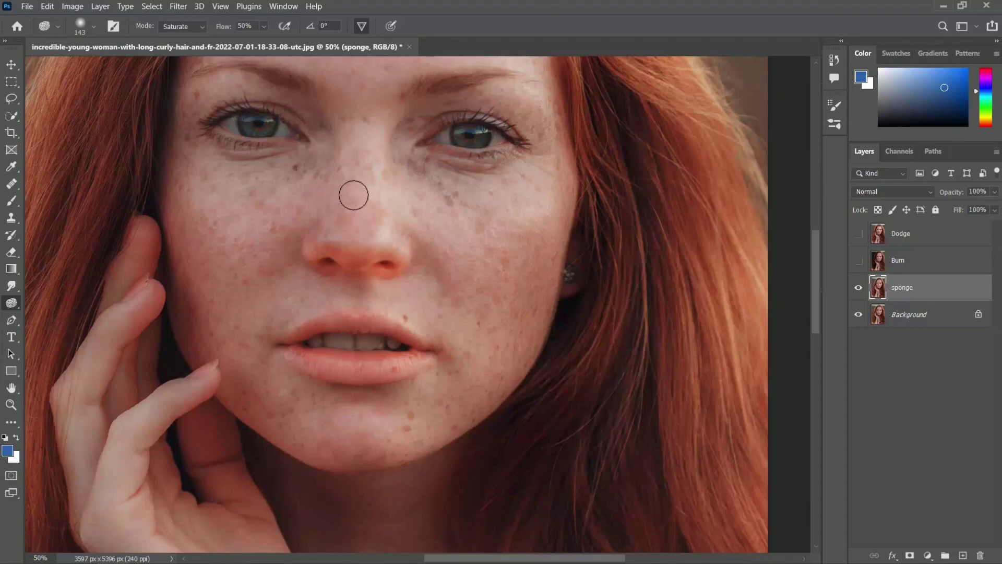
Reduce the Sponge brush to 45 px and saturate the iris of the woman's left eye.
scroll(376, 183, down, 2)
scroll(454, 230, up, 2)
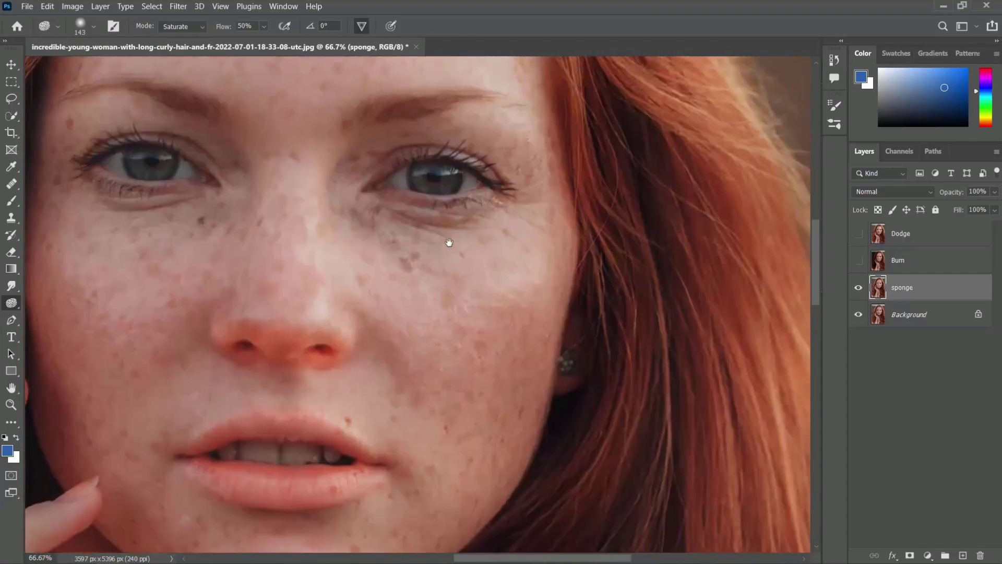
scroll(450, 230, up, 3)
key(bracketleft)
key(bracketleft)
key(bracketleft)
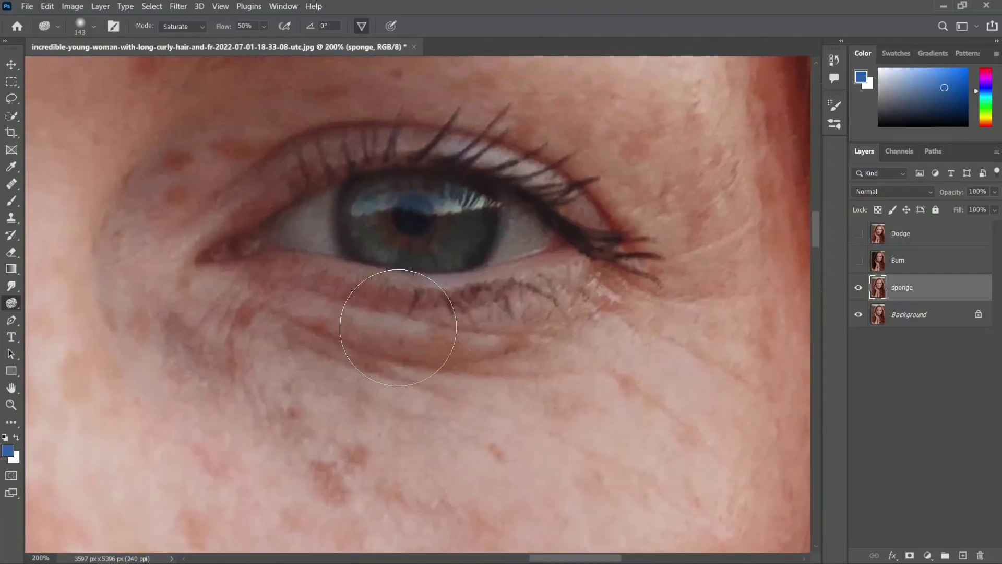
key(bracketleft)
key(bracketleft)
key(bracketleft)
key(bracketleft)
key(bracketleft)
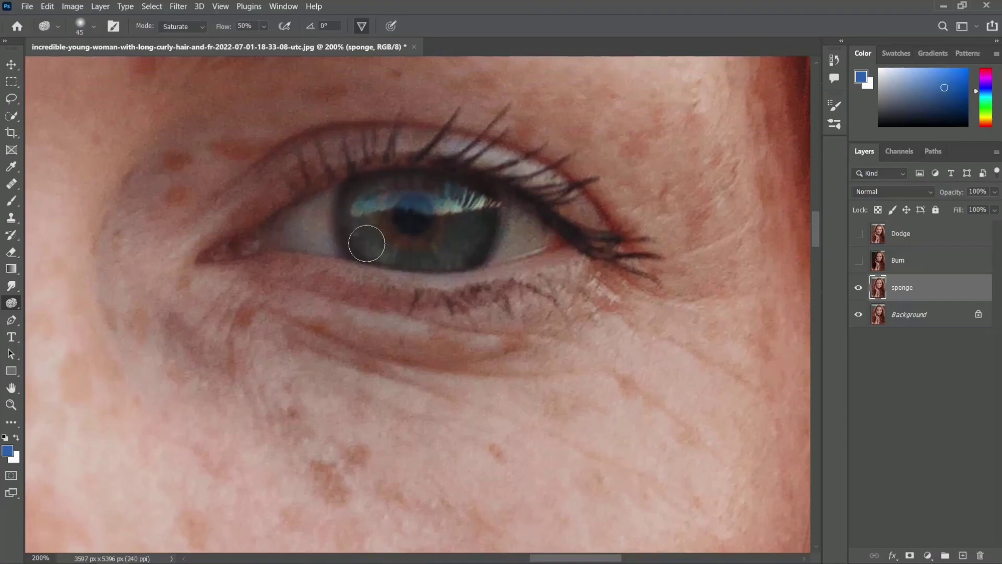
Saturate the woman's right eye with the Sponge tool at 100% flow.
scroll(458, 253, left, 6)
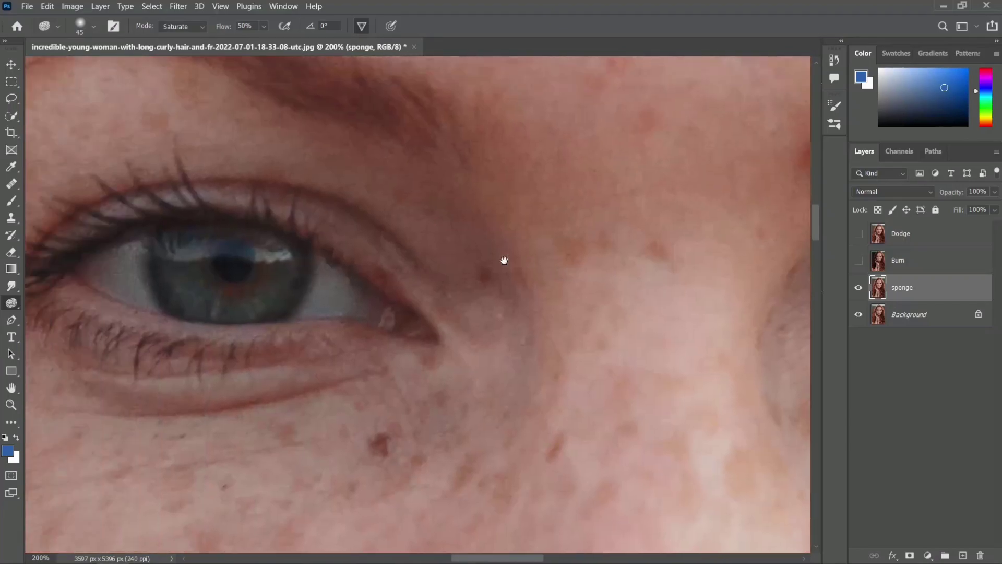
mouse_move(135, 277)
mouse_down()
mouse_move(304, 288)
mouse_move(223, 240)
mouse_move(150, 240)
mouse_move(143, 249)
mouse_up()
mouse_move(342, 247)
mouse_down()
mouse_move(272, 261)
mouse_move(135, 261)
mouse_move(265, 291)
mouse_move(242, 298)
mouse_move(163, 288)
mouse_move(170, 269)
mouse_move(262, 249)
mouse_up()
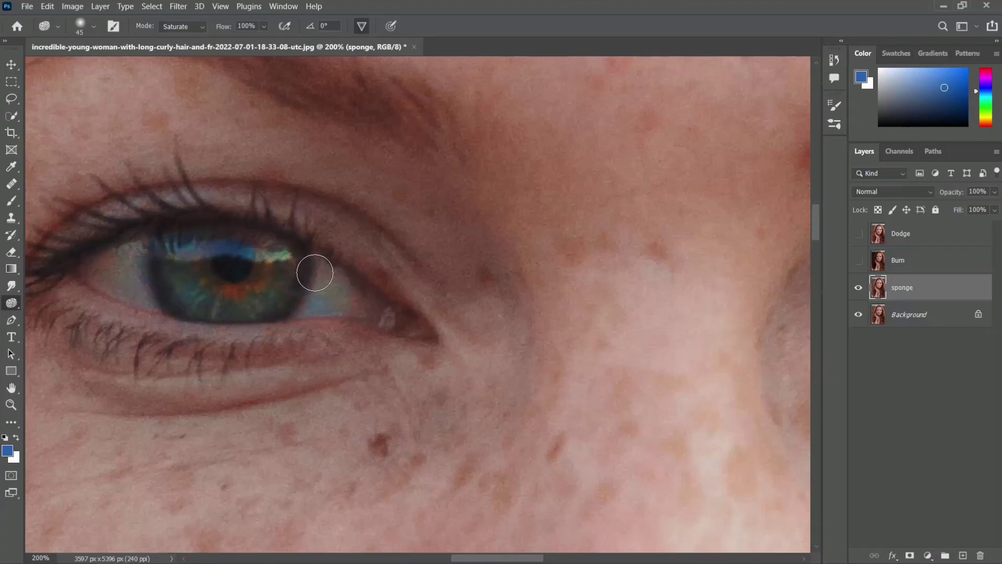
Paint over the woman's left eye with the Sponge tool in Saturate mode at 100% flow.
mouse_move(225, 292)
mouse_down()
mouse_move(264, 373)
mouse_move(258, 387)
mouse_up()
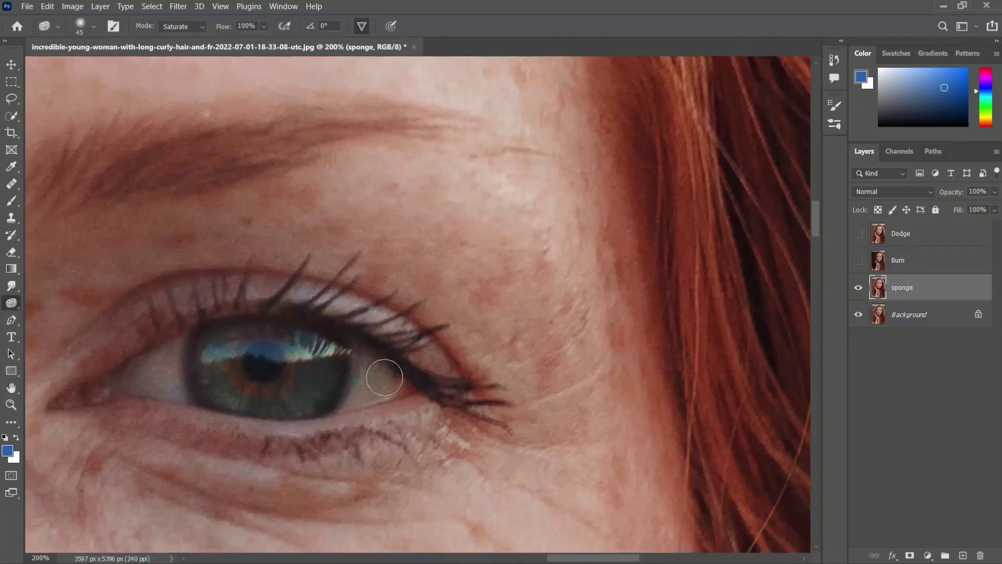
mouse_move(194, 362)
mouse_down()
mouse_move(209, 379)
mouse_move(320, 392)
mouse_move(356, 379)
mouse_up()
mouse_move(249, 346)
mouse_down()
mouse_move(369, 235)
mouse_move(418, 225)
mouse_up()
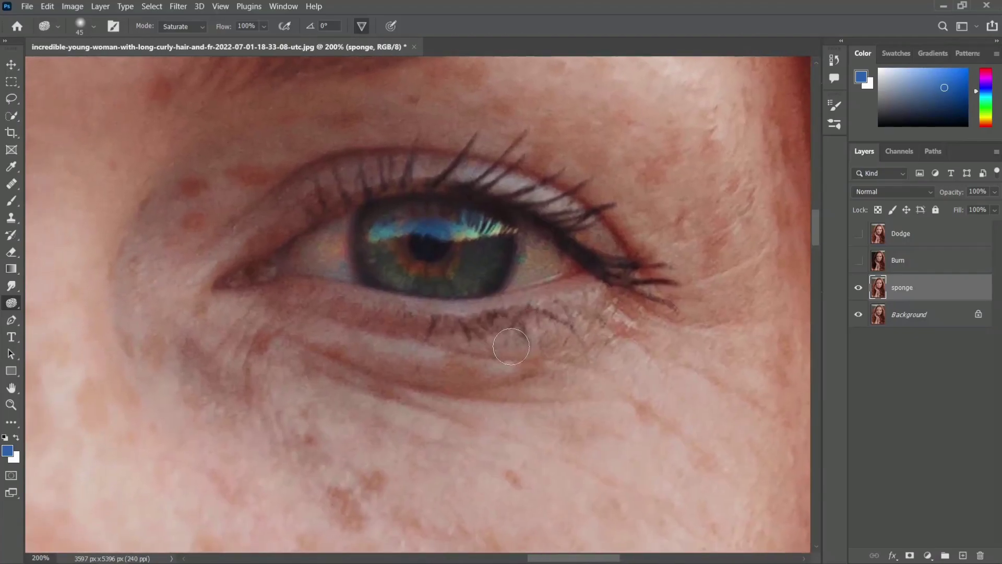
Examine the saturated eyes, nose and lips in the context of the whole portrait.
key(ctrl+minus)
key(ctrl+minus)
key(ctrl+minus)
key(ctrl+minus)
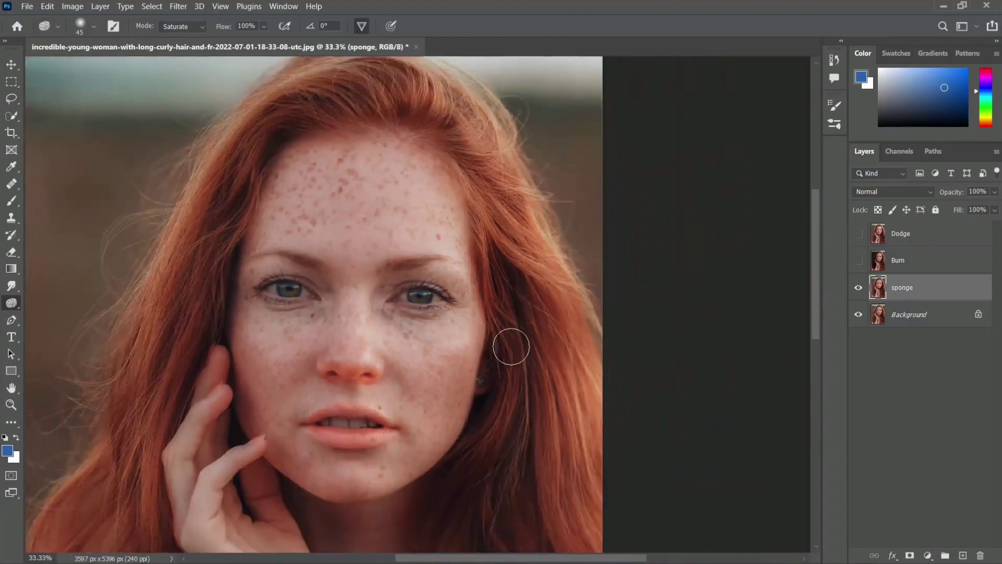
key(ctrl+minus)
drag(414, 405, 433, 368)
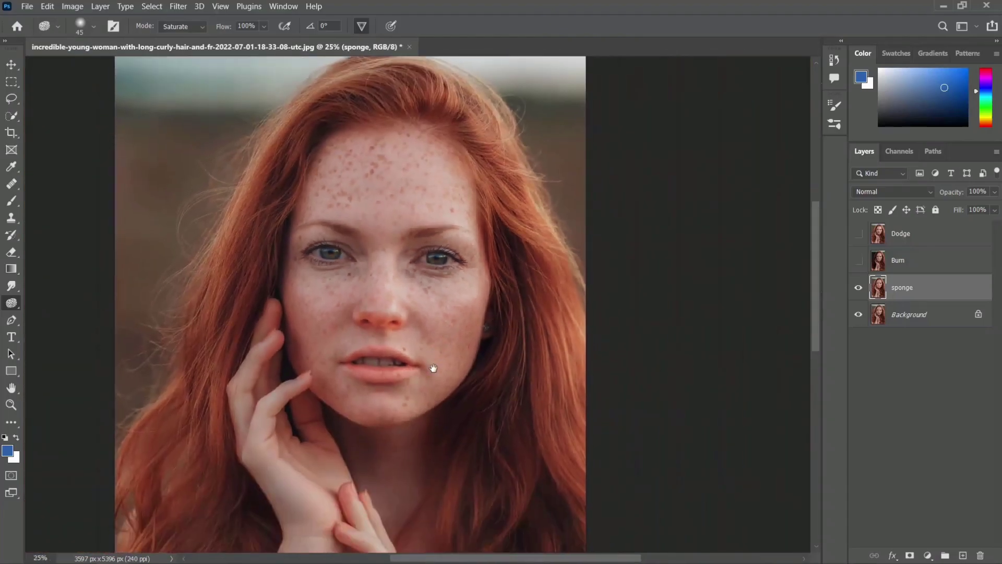
key(ctrl+minus)
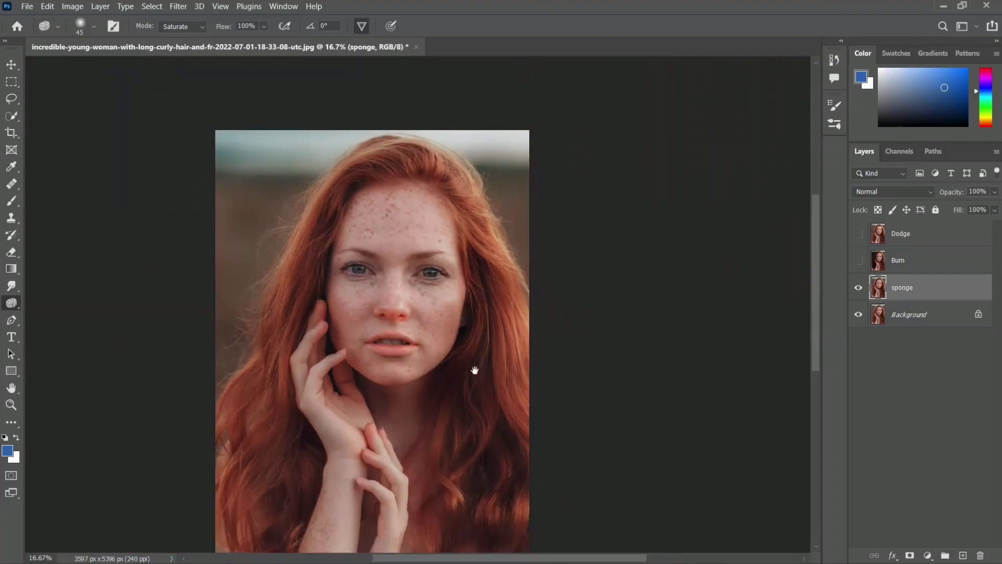
drag(484, 387, 474, 371)
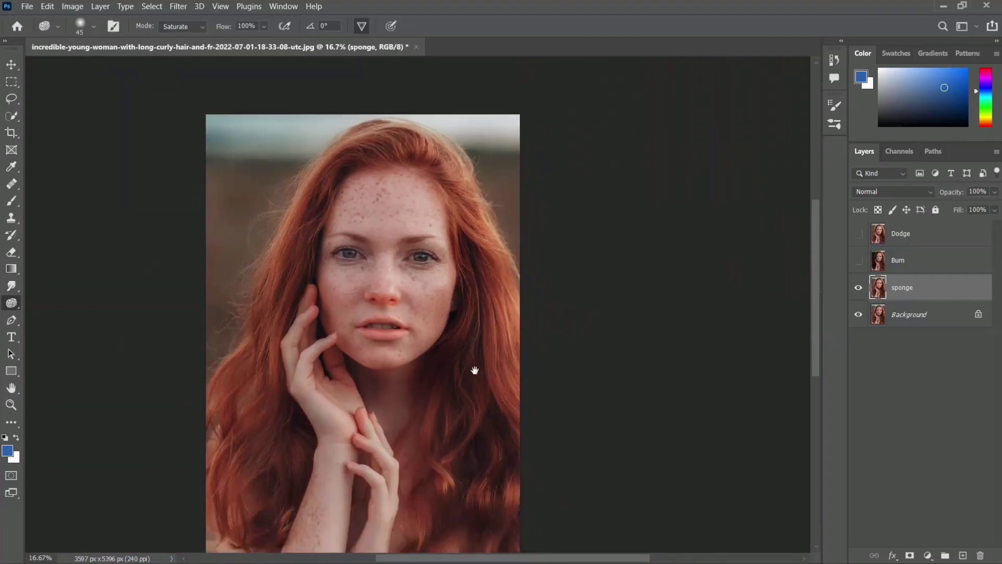
Lighten the eyes and teeth with the Dodge tool set to Midtones and 15% exposure, using a brush reduced to 90 px.
right_click(14, 305)
click(43, 304)
key(ctrl+plus)
key(ctrl+plus)
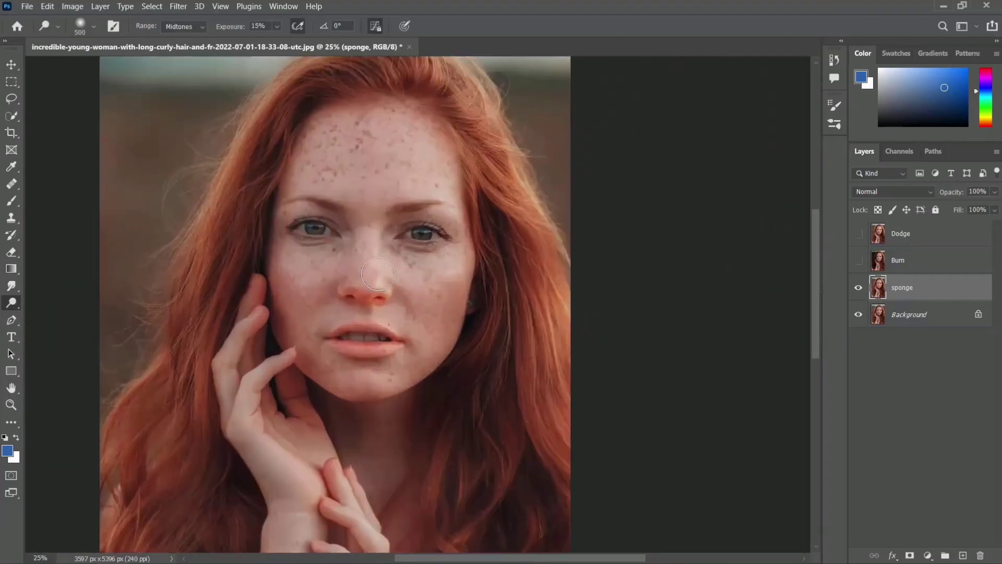
key(bracketleft)
key(bracketleft)
key(bracketleft)
key(bracketleft)
key(bracketleft)
key(bracketleft)
key(bracketleft)
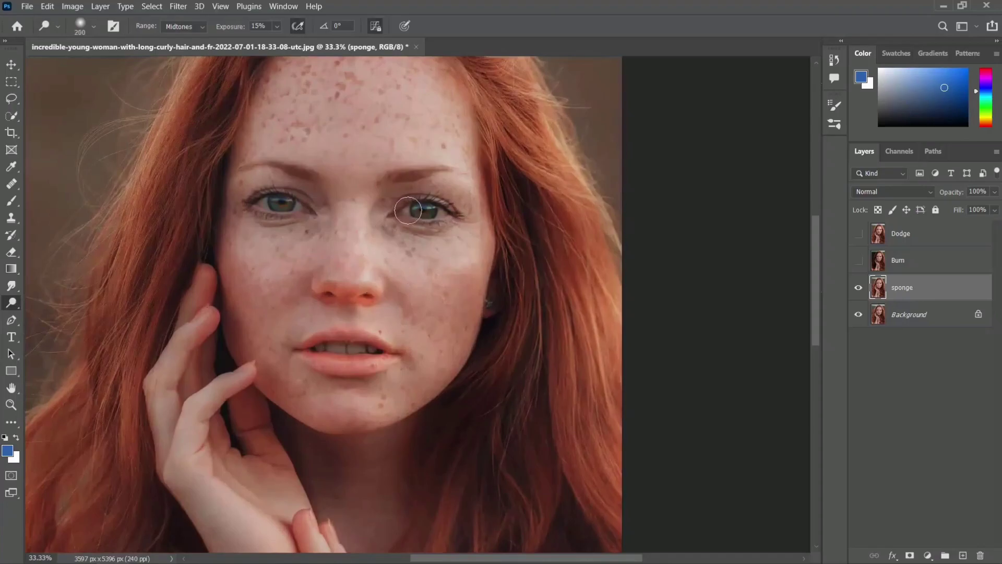
key(ctrl+plus)
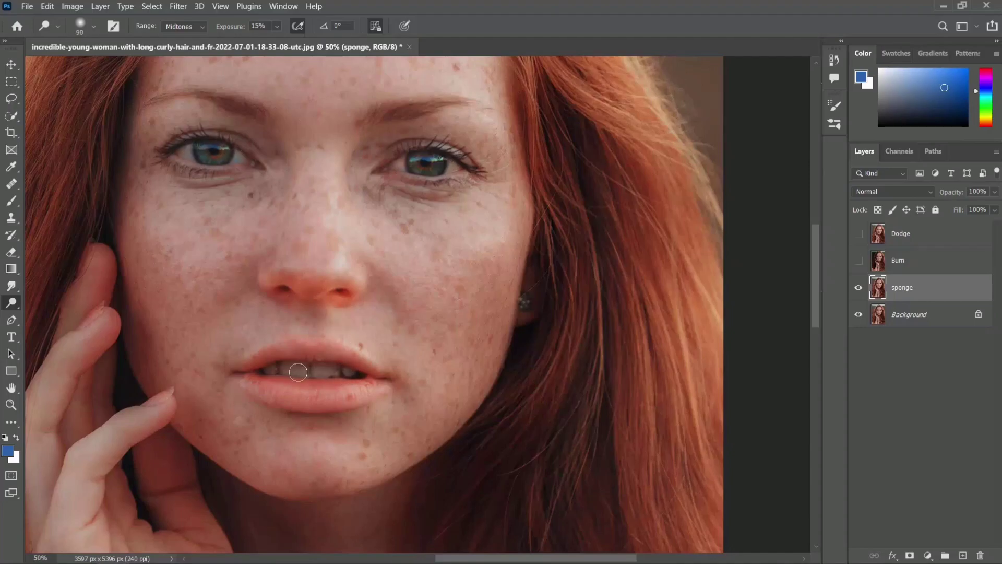
Switch to the Move tool and review the finished retouch on the full image.
key(ctrl+minus)
key(ctrl+minus)
key(ctrl+minus)
key(ctrl+minus)
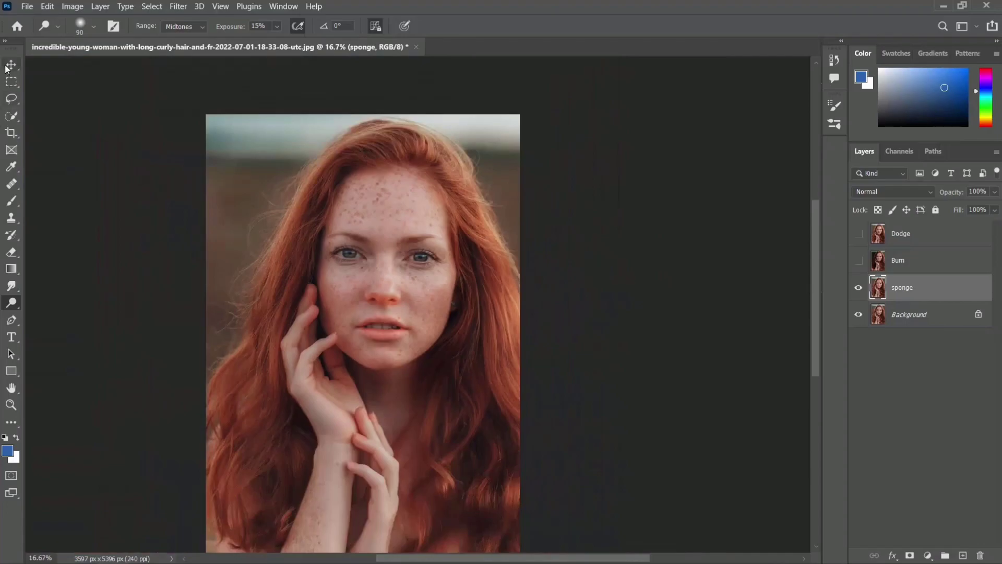
click(9, 65)
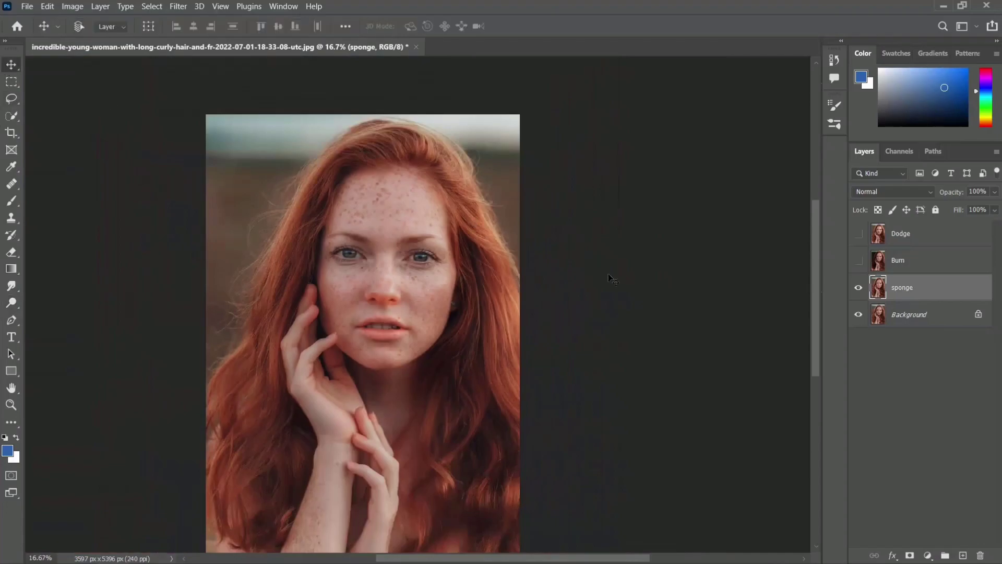
key(ctrl+minus)
click(543, 280)
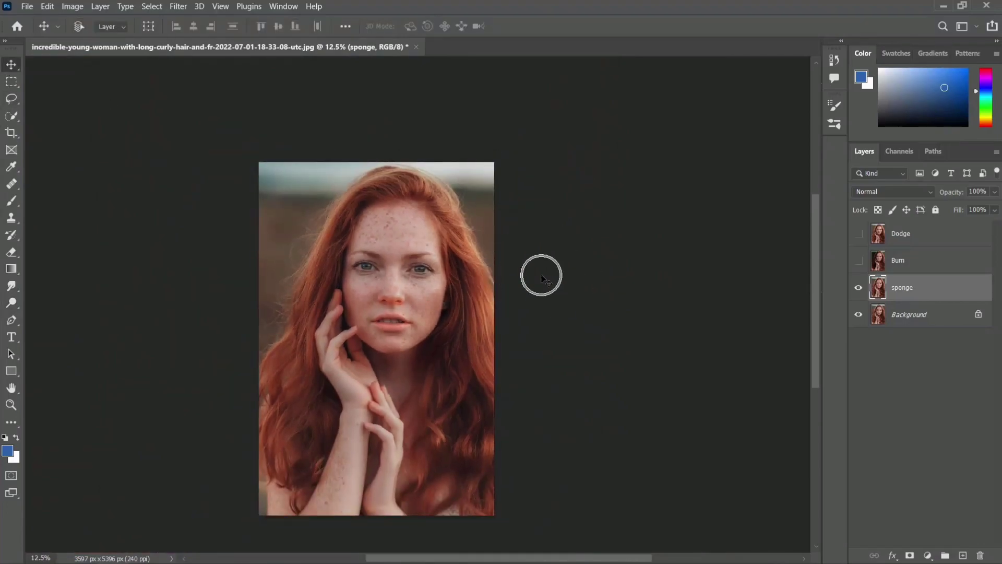
scroll(542, 279, up, 2)
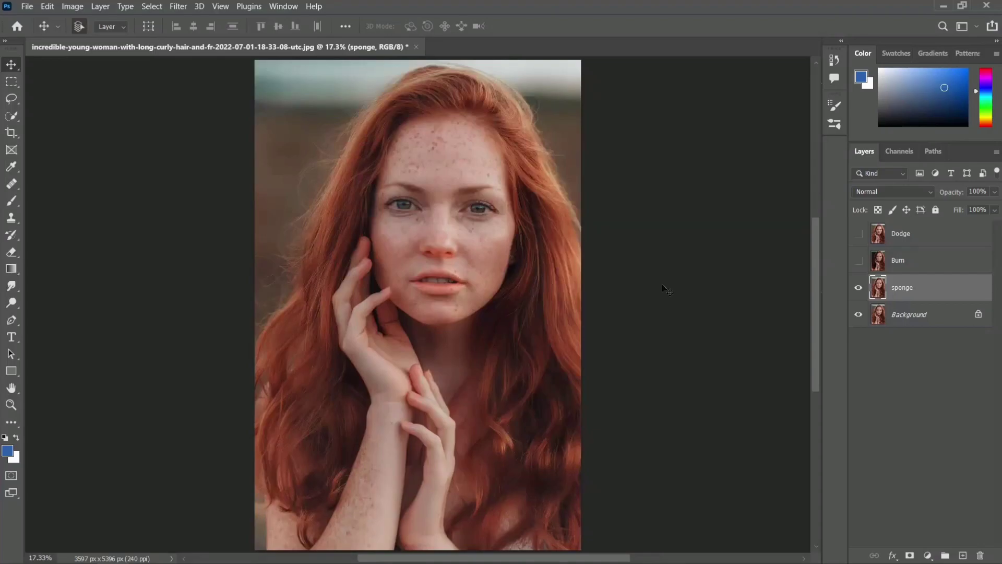